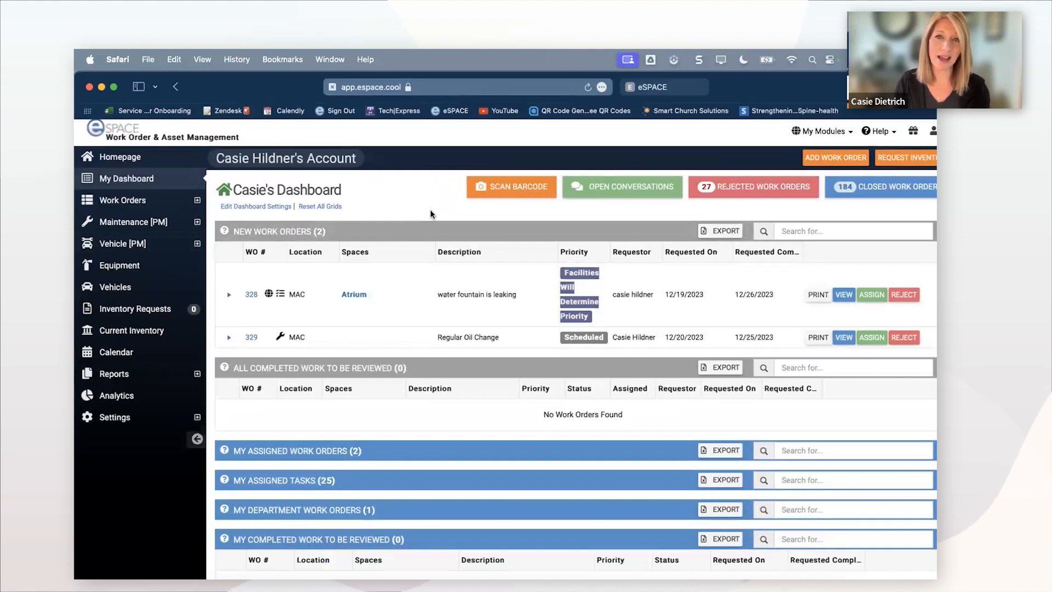
- Start a new work order and set its location to Main Campus
scroll(419, 206, "down", 1)
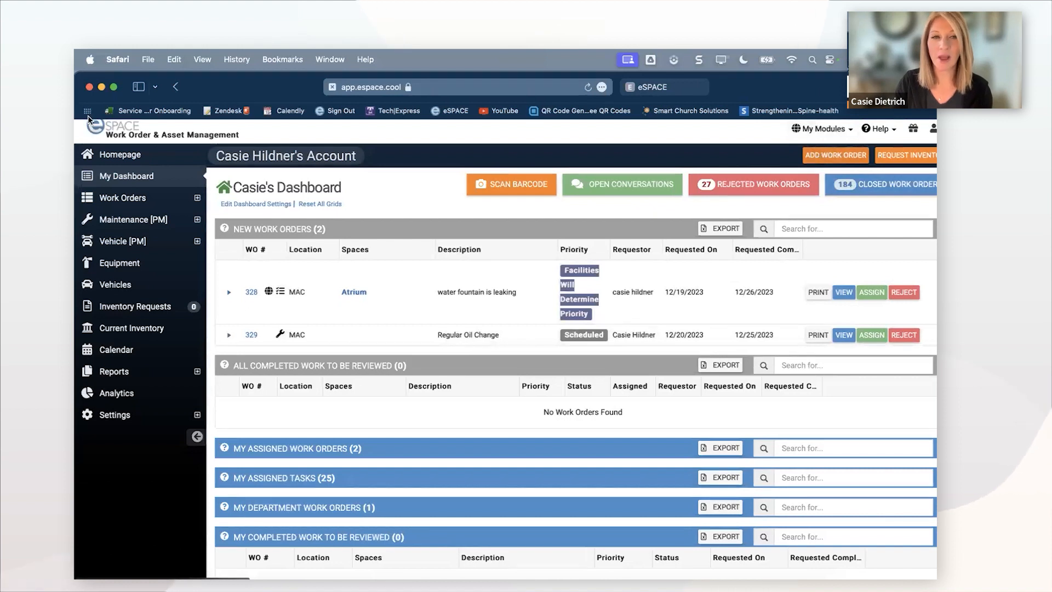
left_click(836, 163)
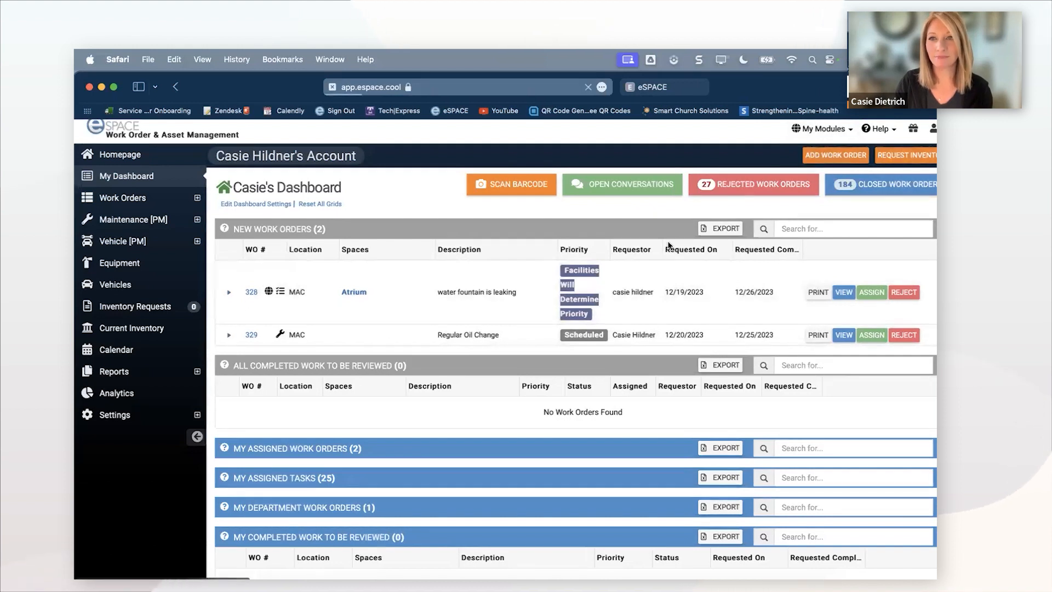
left_click(314, 321)
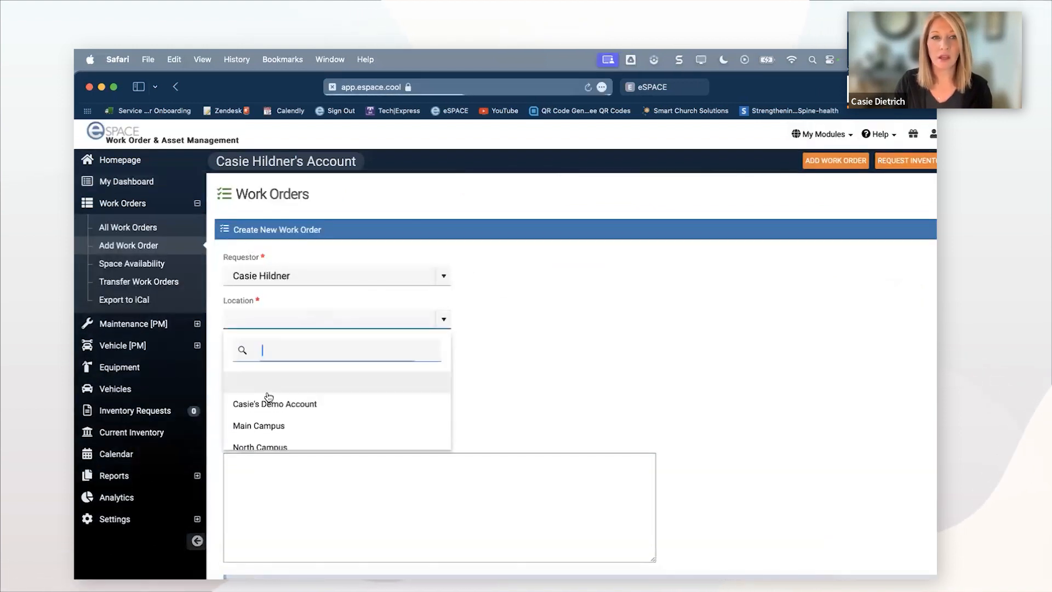
left_click(270, 425)
- Expand the Multi-Use Spaces group and select Auditorium as the space for the work order
scroll(329, 369, "down", 2)
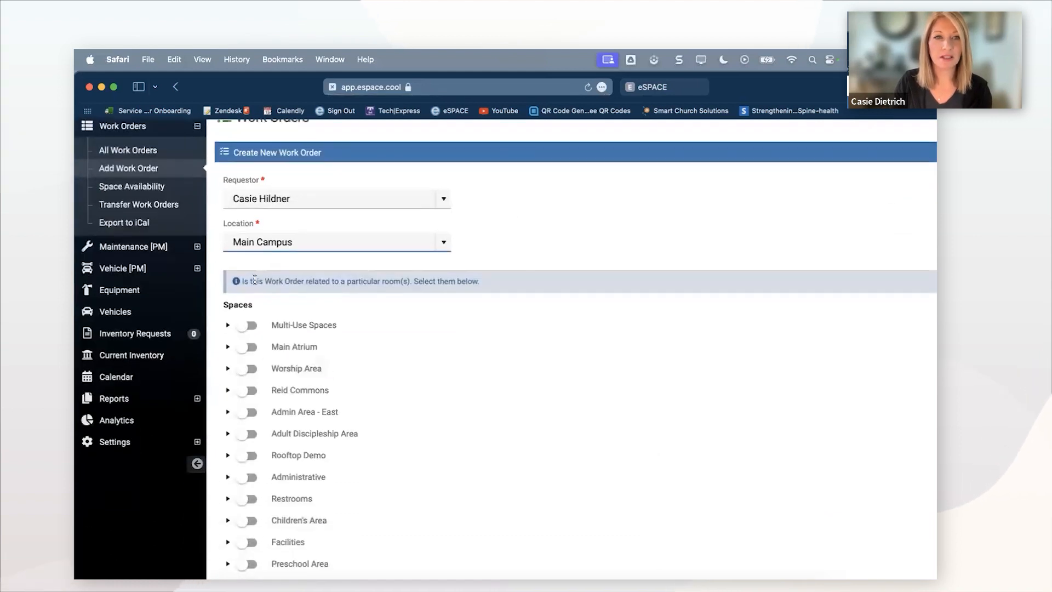
scroll(285, 274, "down", 2)
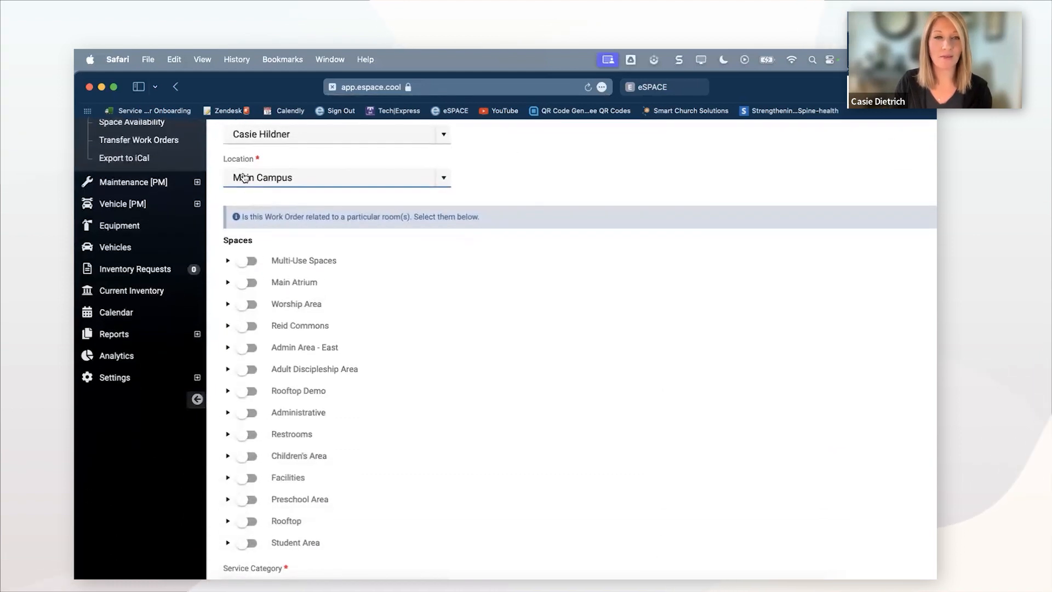
scroll(243, 254, "down", 1)
scroll(239, 263, "up", 1)
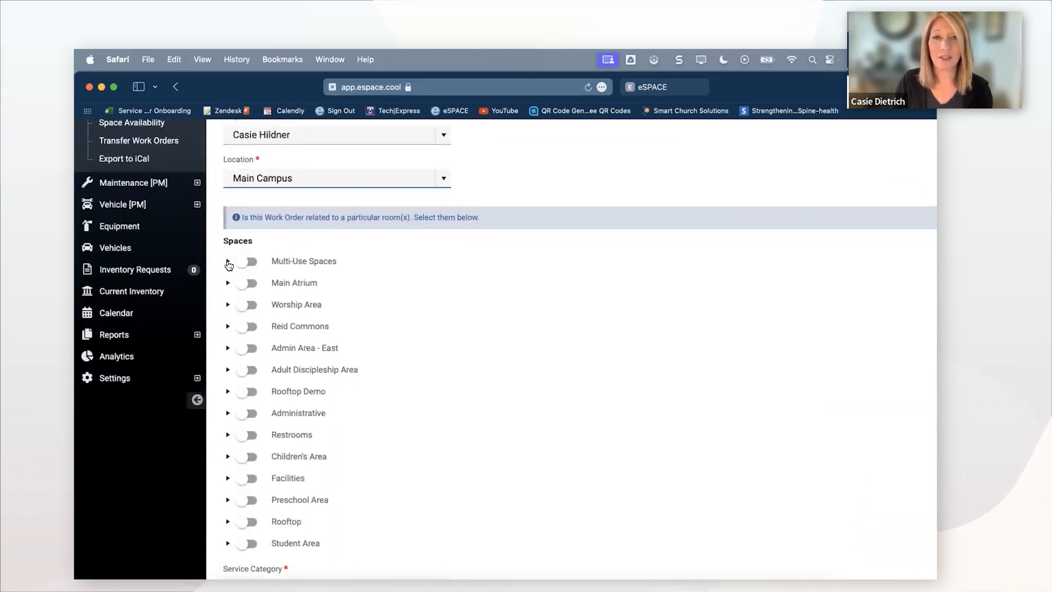
left_click(227, 263)
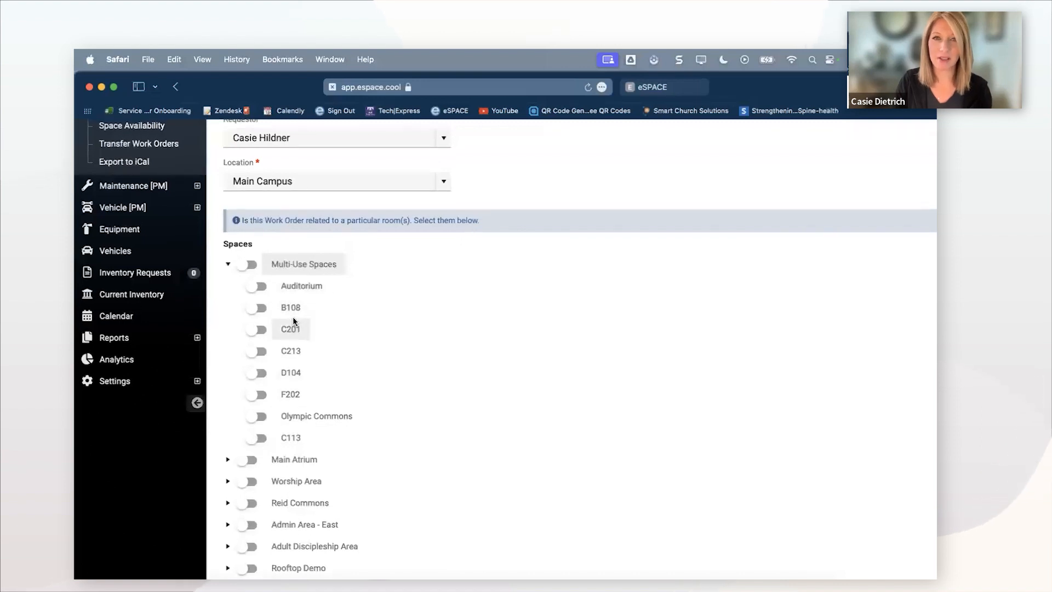
scroll(311, 308, "down", 3)
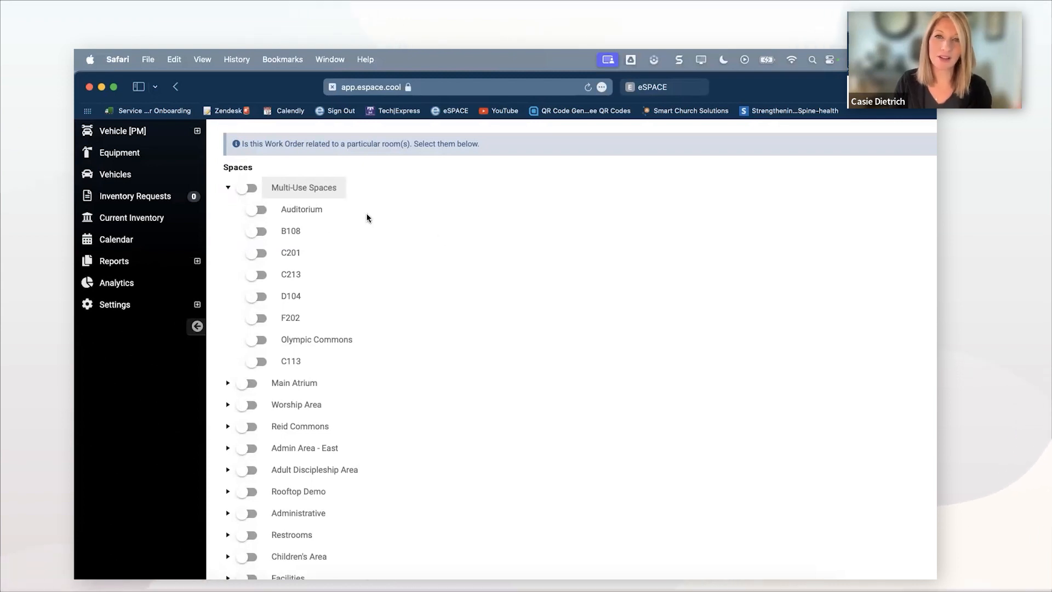
left_click(259, 211)
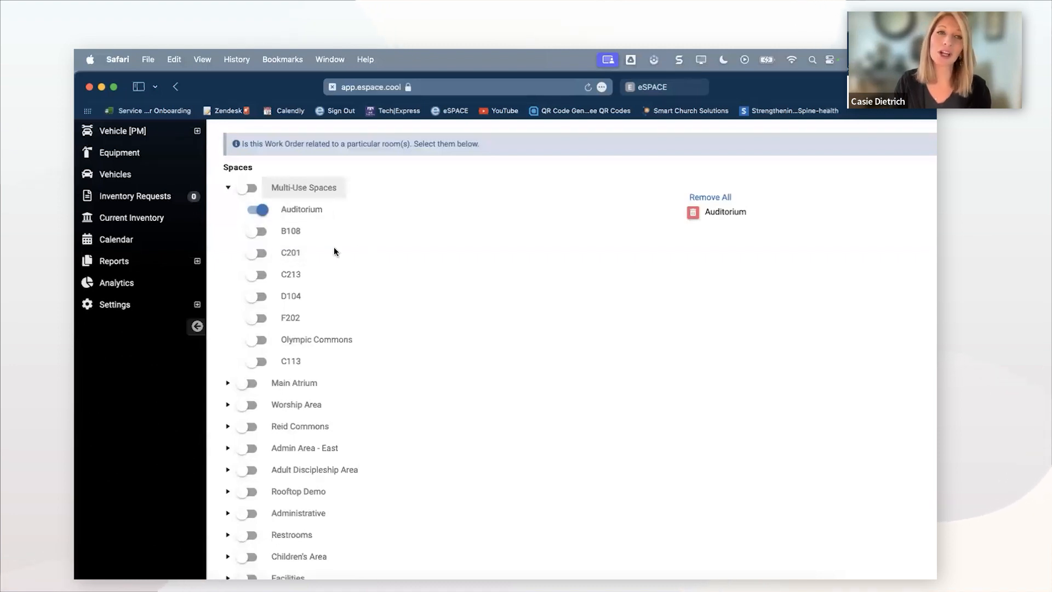
- Examine the full list of service categories available for the new work order
scroll(333, 247, "down", 1)
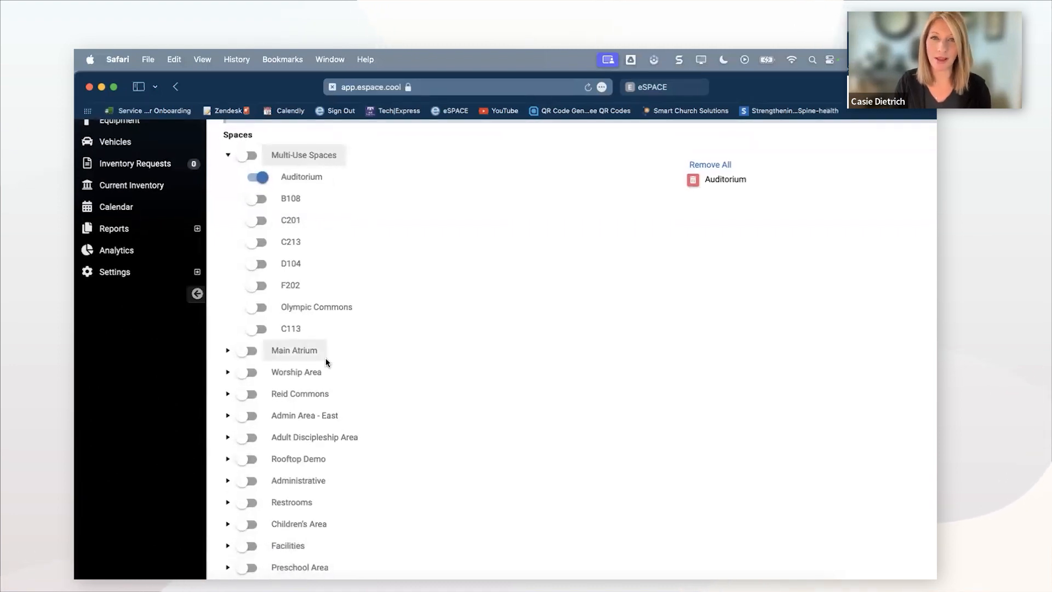
scroll(305, 239, "down", 10)
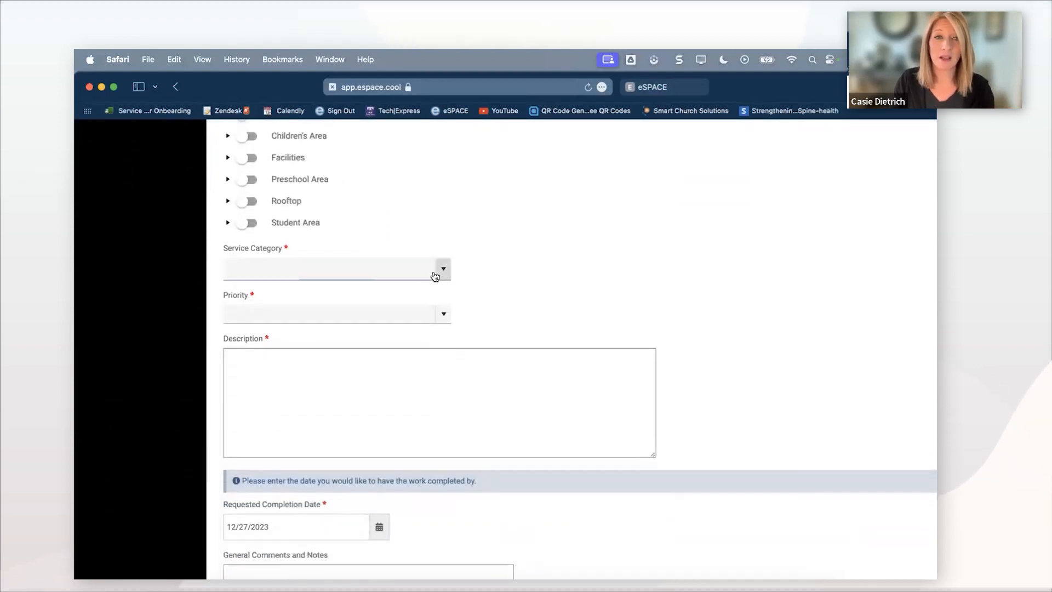
left_click(377, 267)
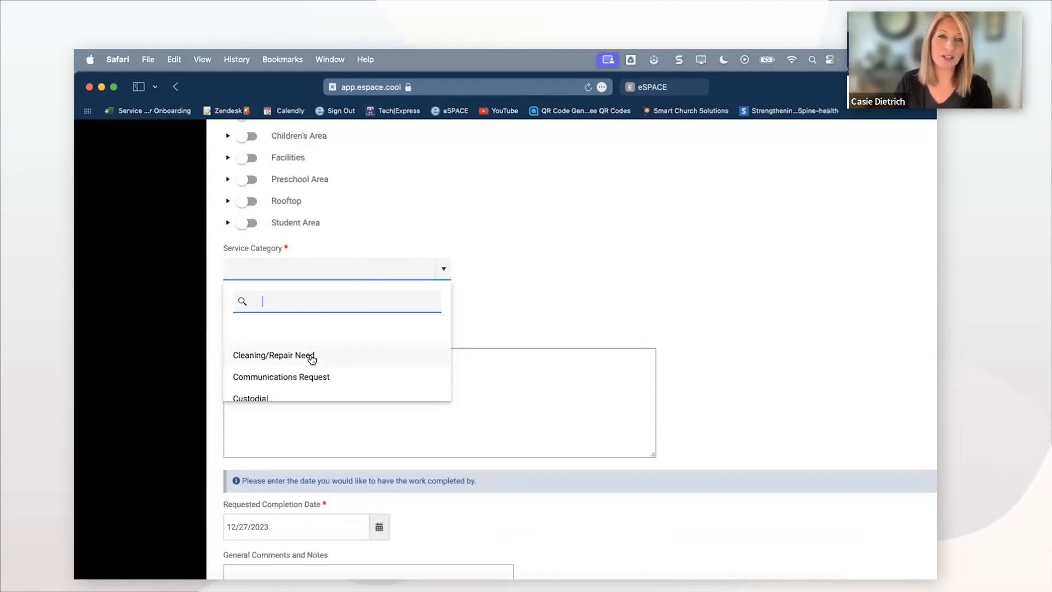
scroll(309, 358, "down", 2)
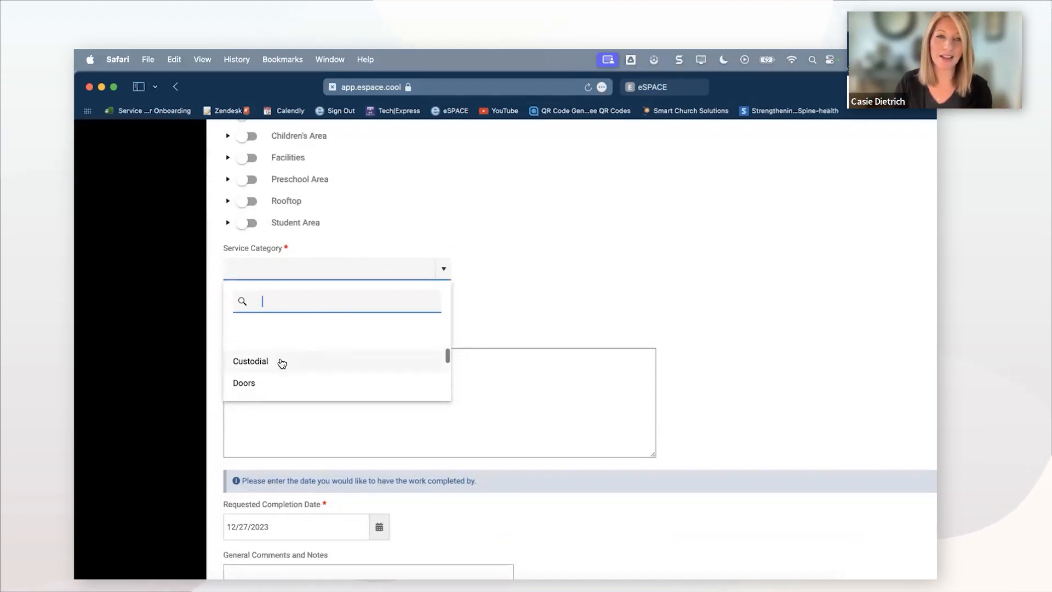
scroll(283, 367, "down", 1)
scroll(282, 366, "down", 3)
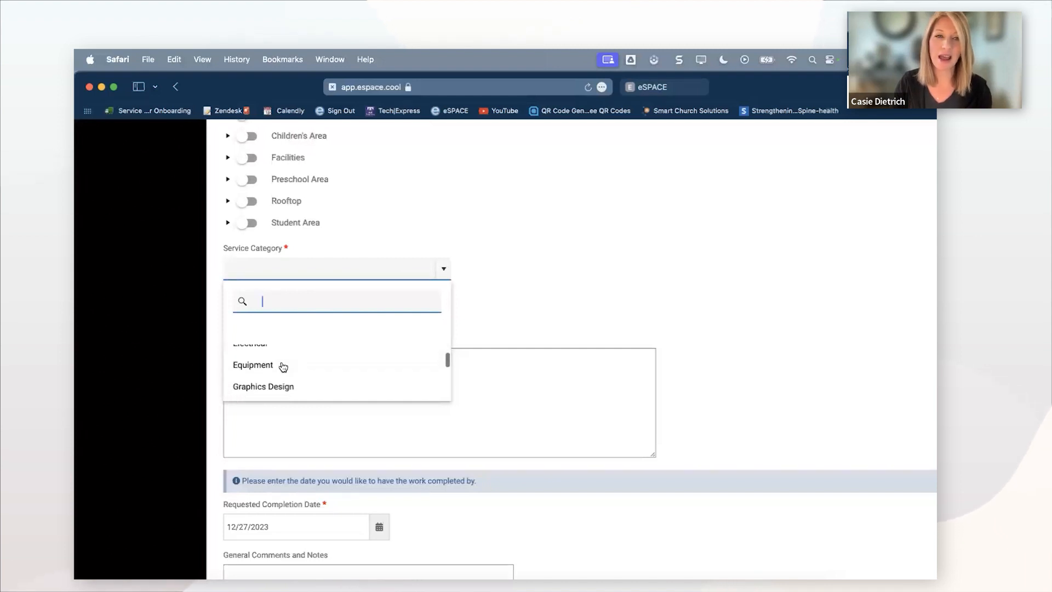
scroll(283, 366, "down", 3)
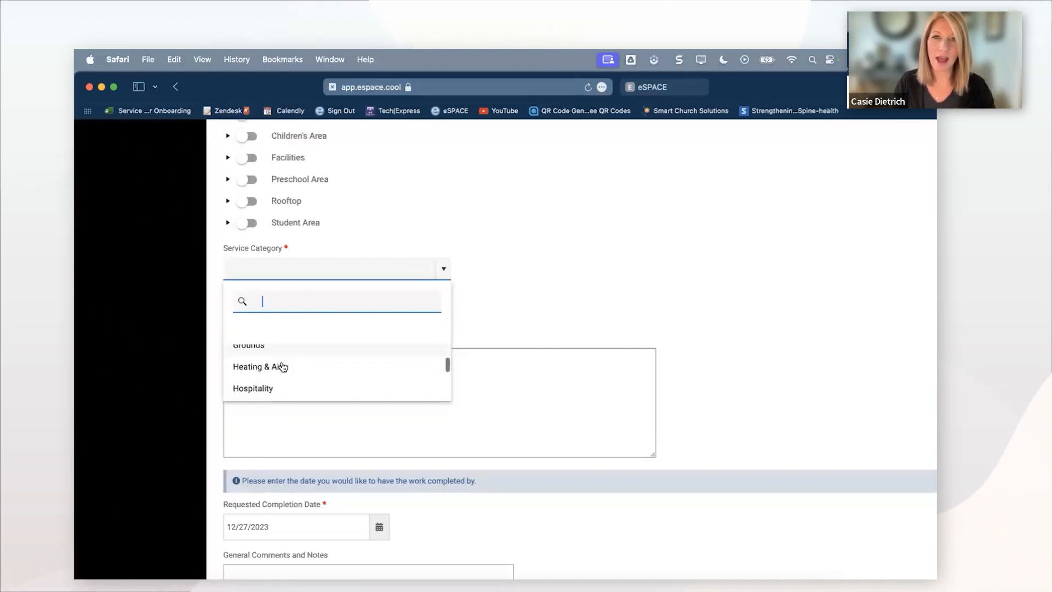
scroll(282, 367, "down", 2)
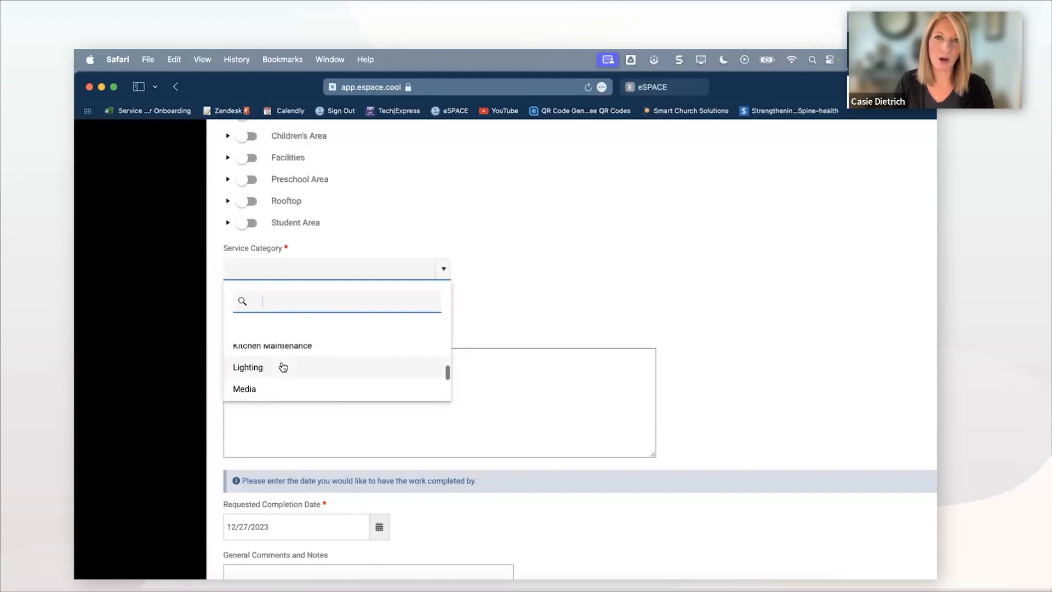
scroll(283, 366, "down", 2)
scroll(282, 367, "down", 3)
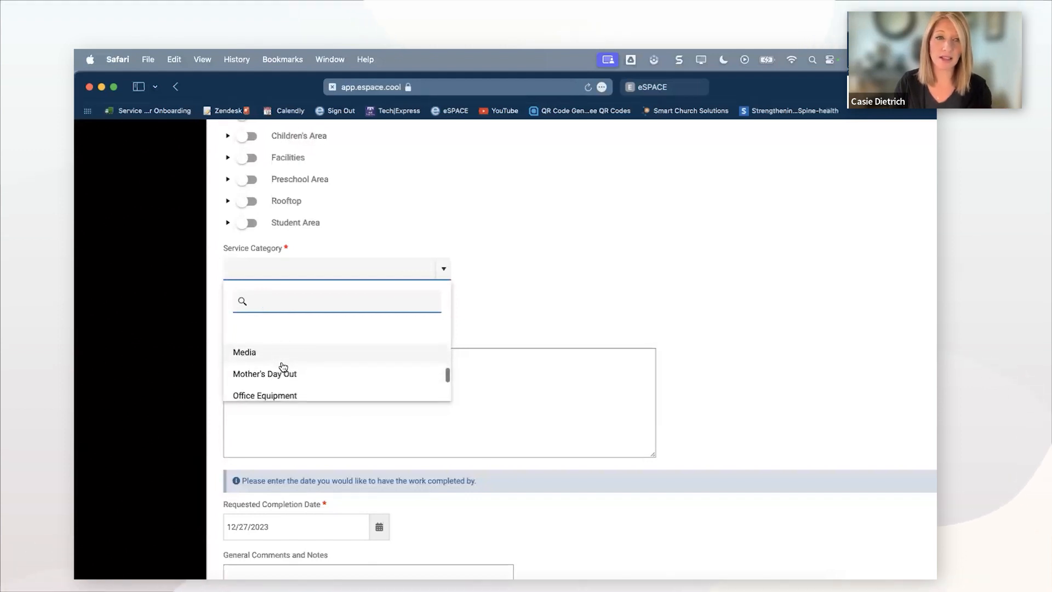
scroll(282, 366, "down", 2)
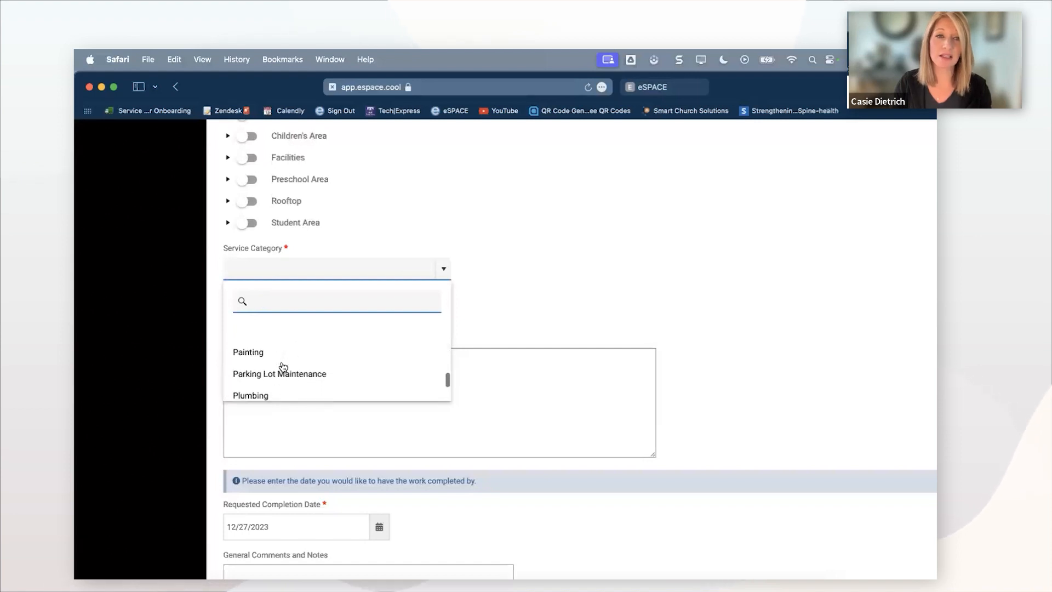
scroll(364, 398, "down", 3)
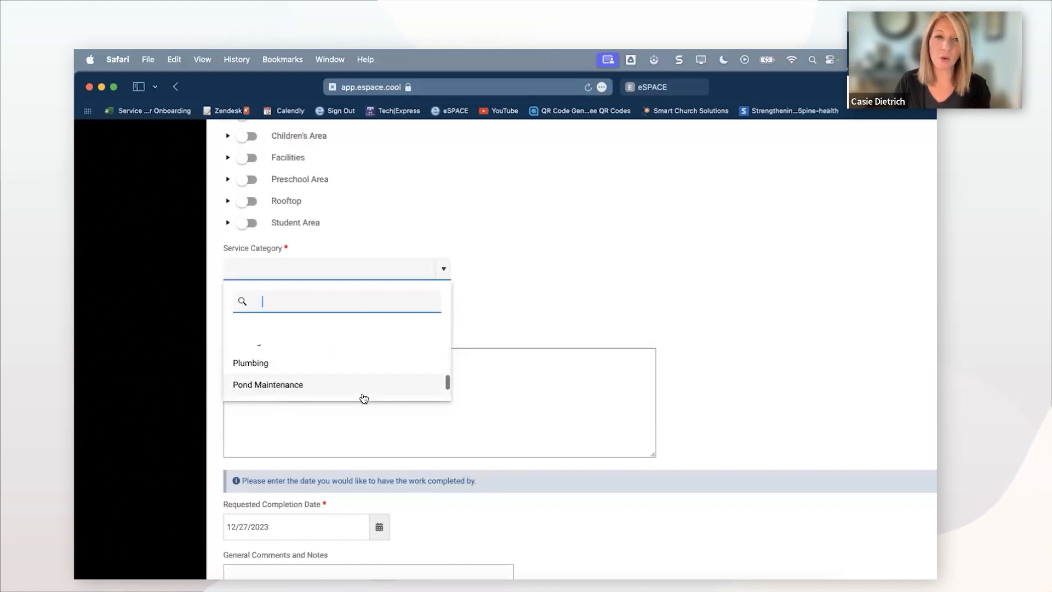
scroll(364, 399, "up", 3)
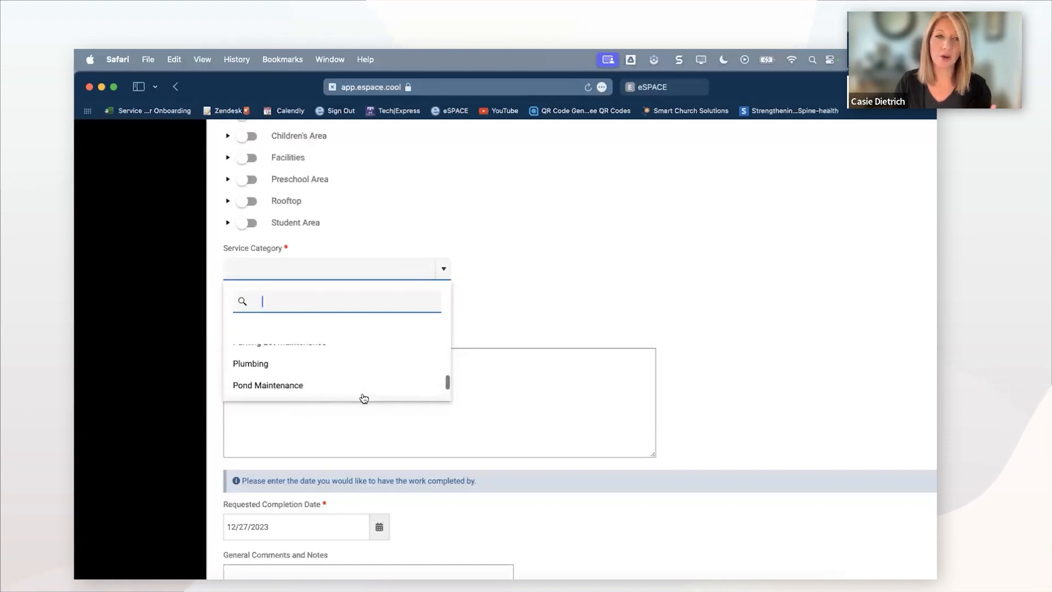
scroll(364, 398, "up", 1)
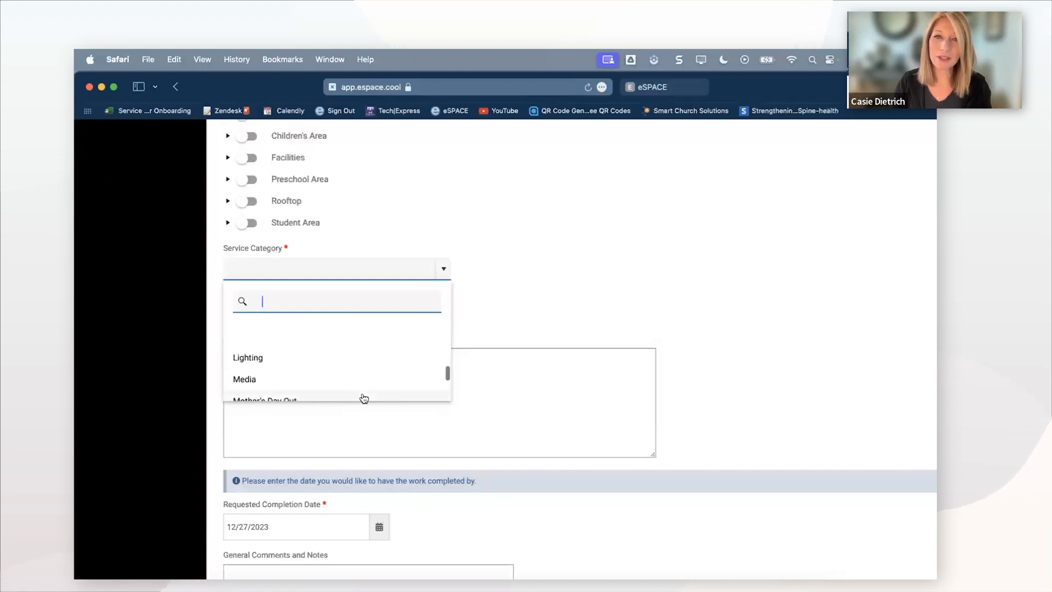
scroll(364, 399, "down", 3)
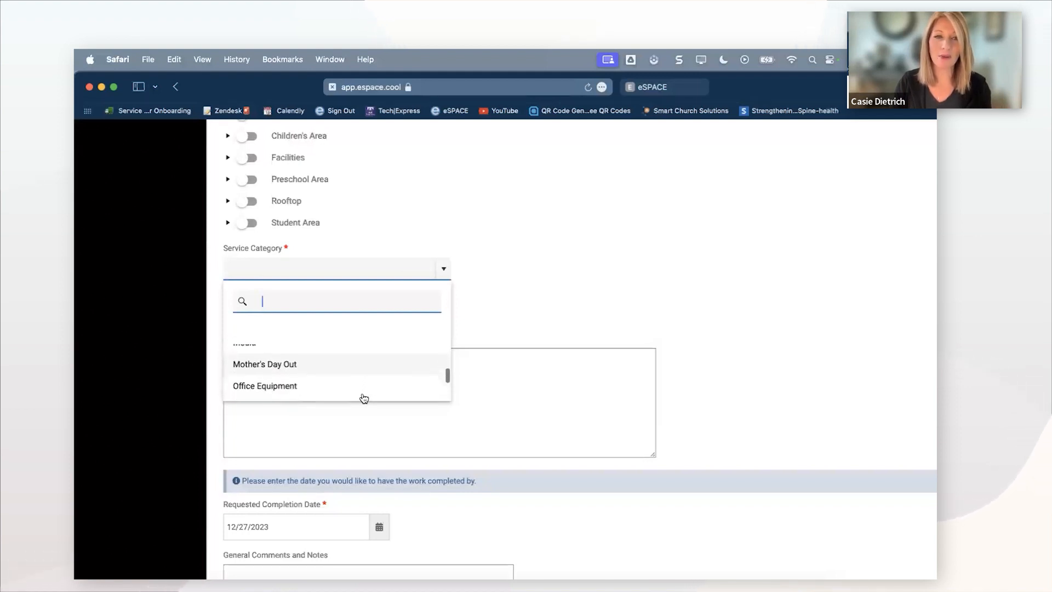
scroll(364, 398, "down", 4)
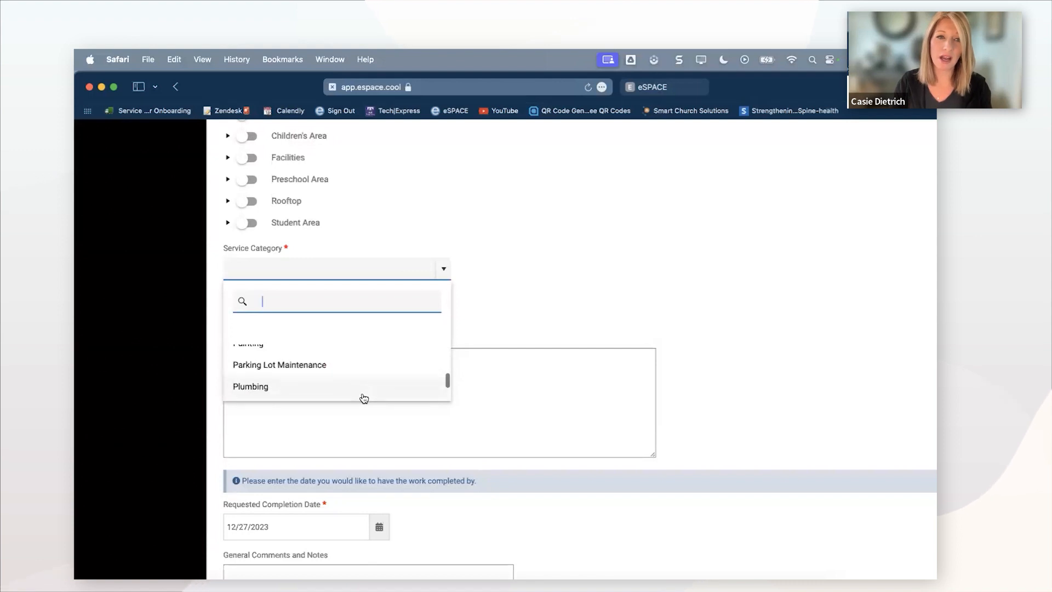
scroll(364, 398, "down", 1)
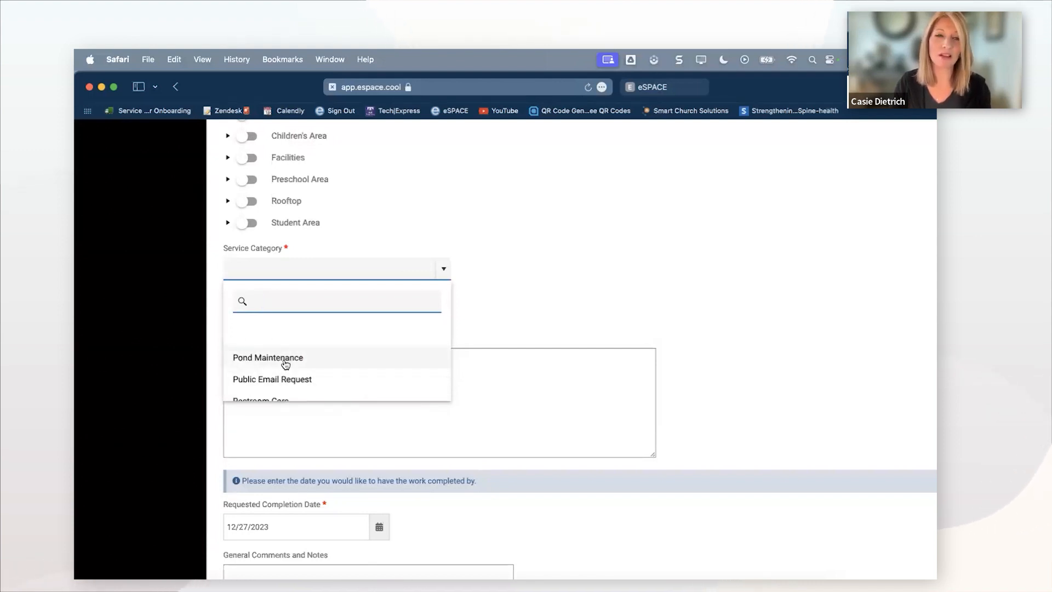
scroll(288, 362, "down", 3)
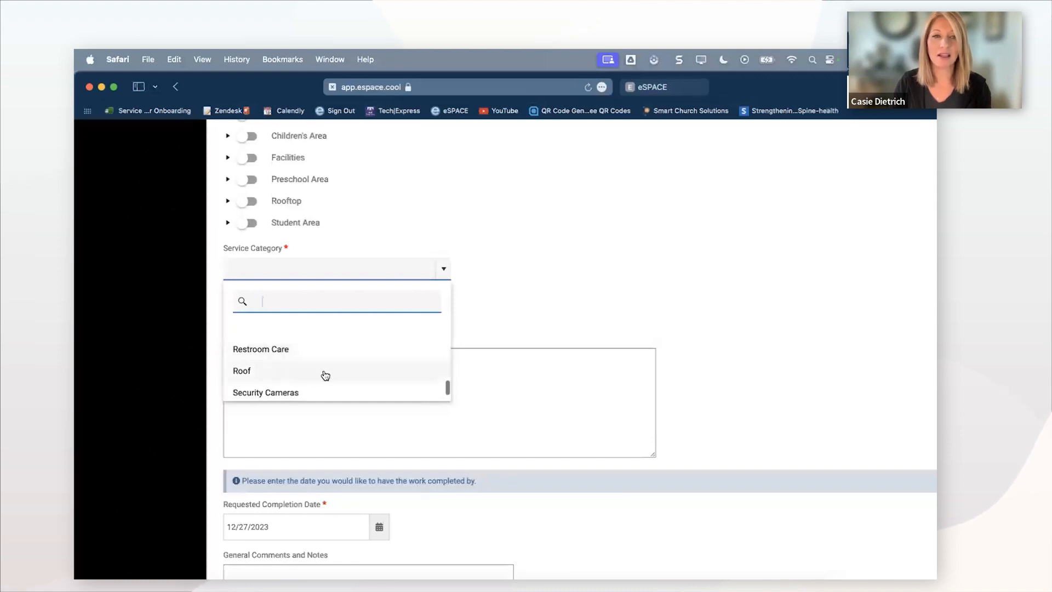
scroll(388, 393, "down", 2)
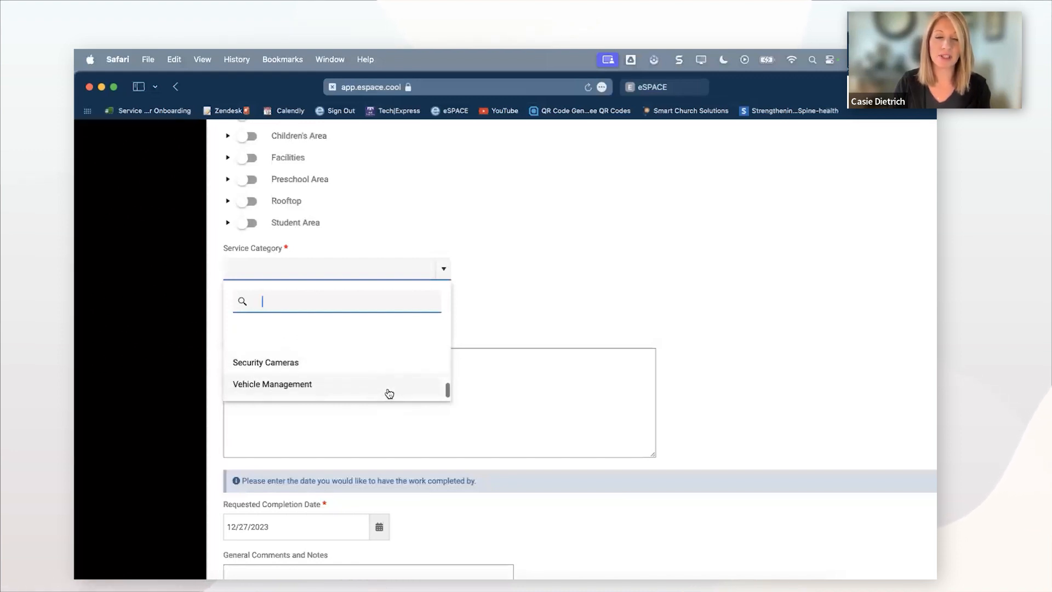
scroll(389, 393, "down", 3)
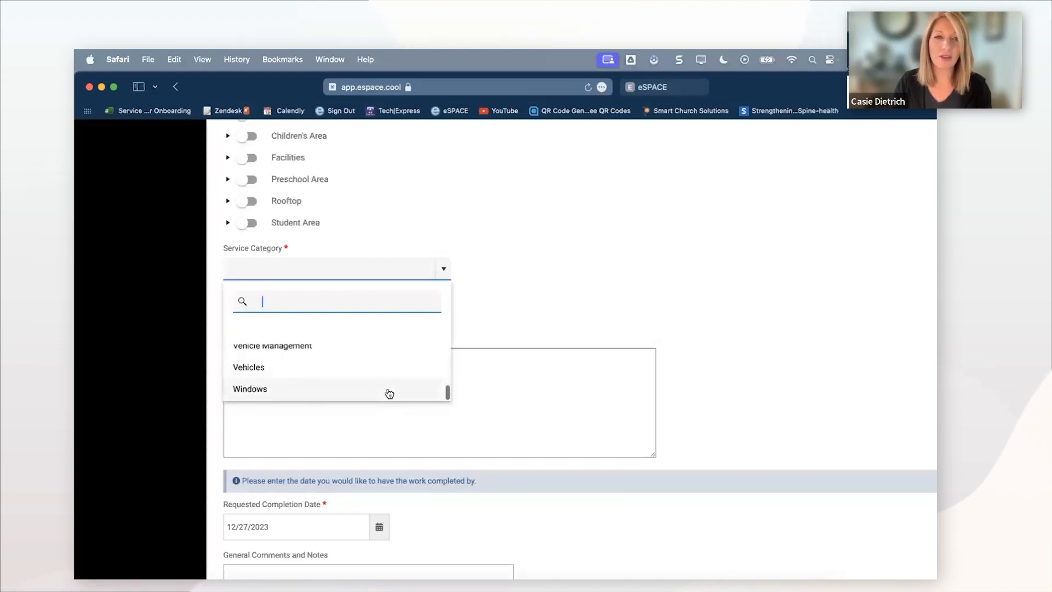
- Set the work order's service category to Custodial
scroll(389, 394, "up", 15)
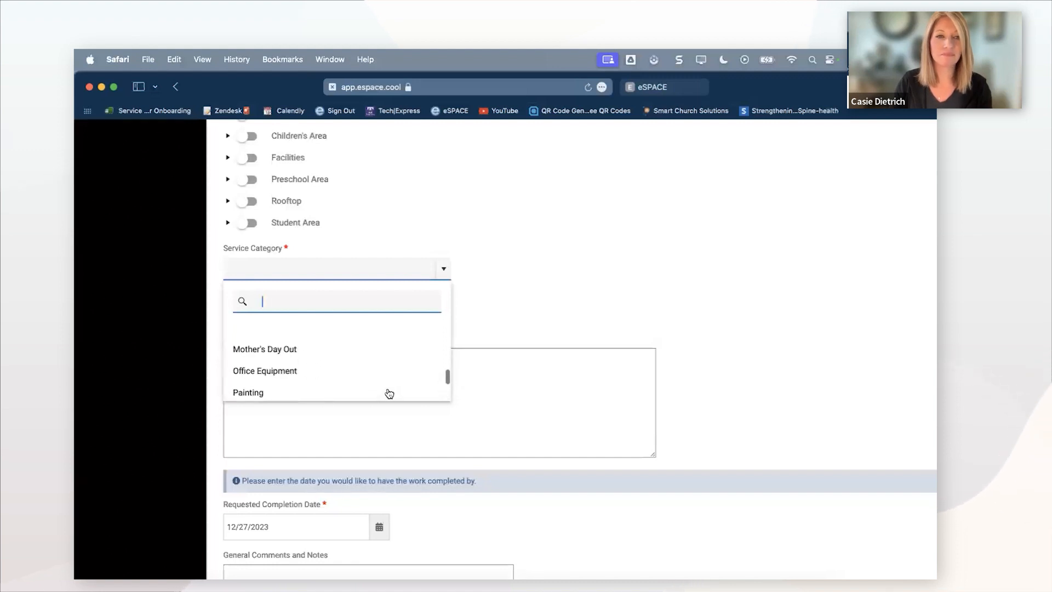
scroll(389, 394, "up", 3)
scroll(344, 393, "down", 3)
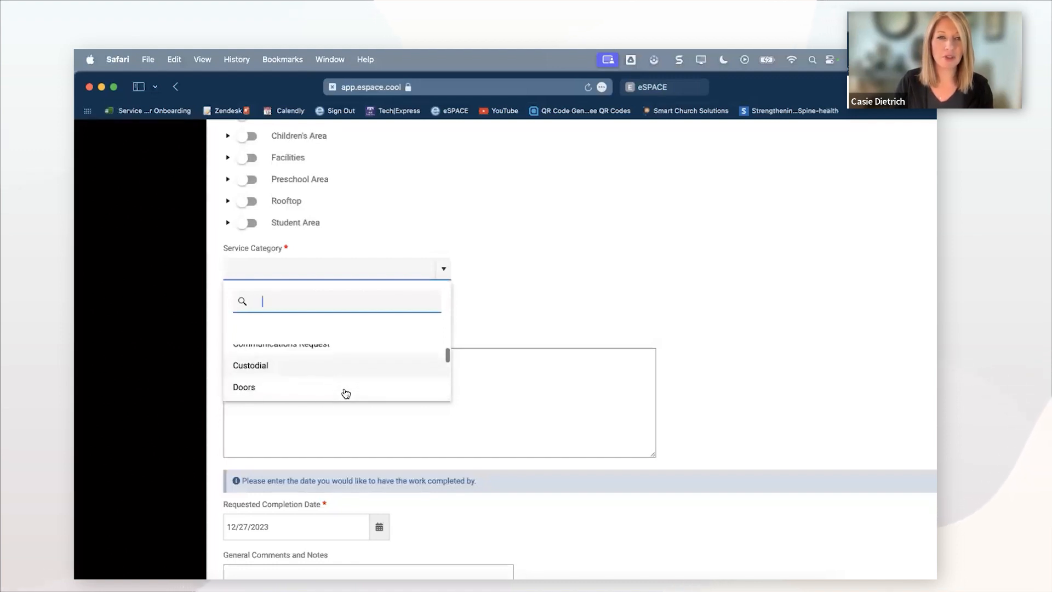
scroll(345, 393, "down", 5)
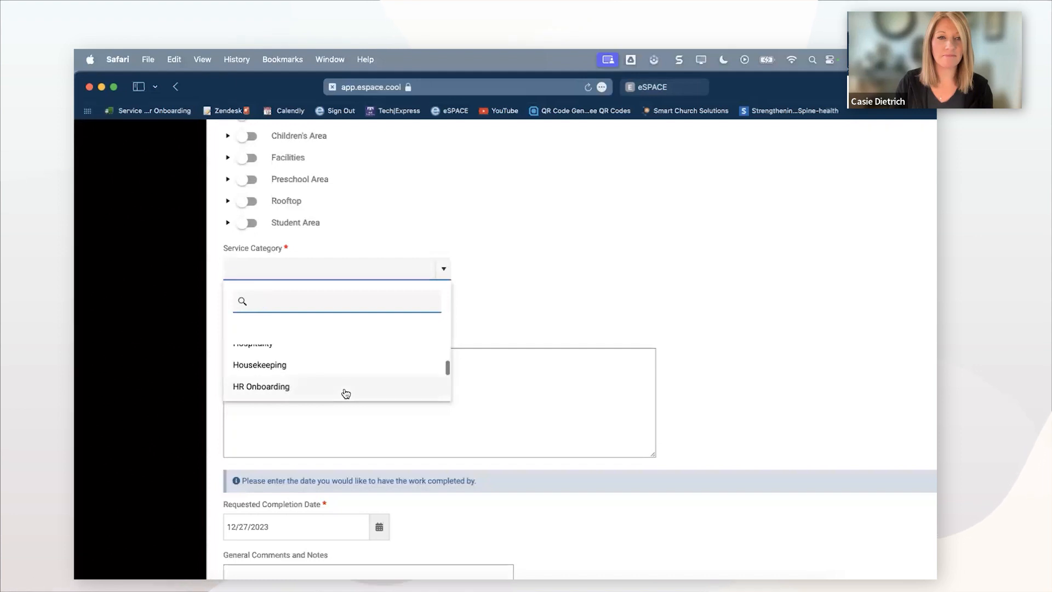
scroll(346, 394, "down", 3)
scroll(346, 393, "up", 6)
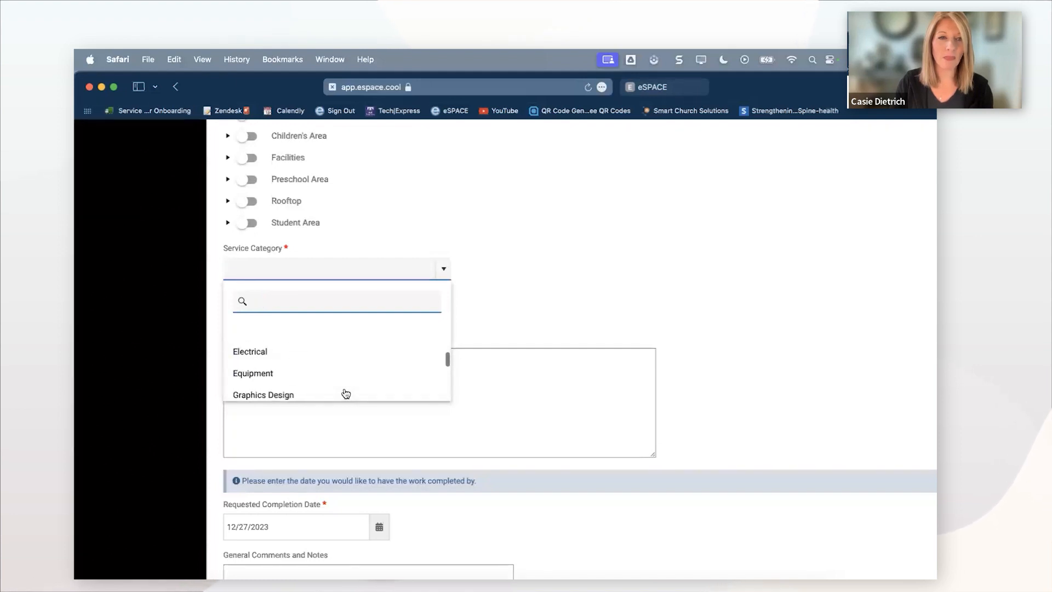
scroll(345, 392, "up", 1)
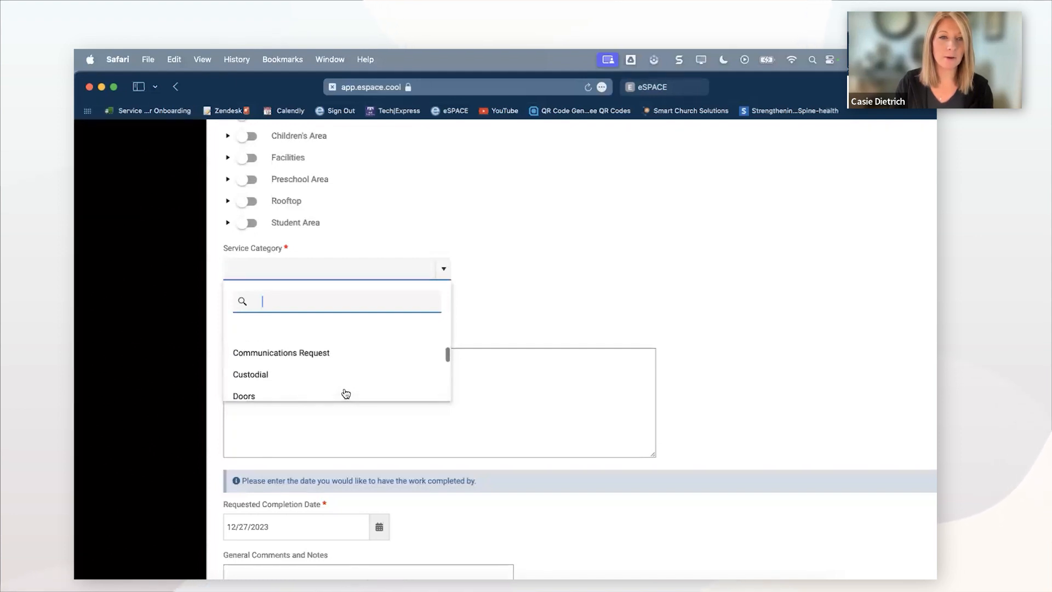
left_click(286, 377)
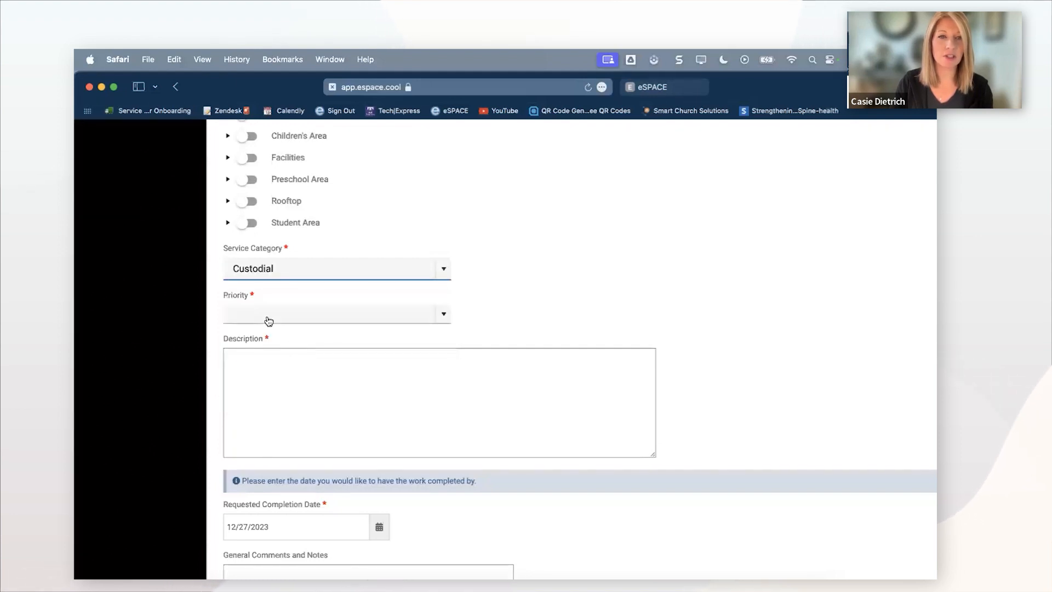
- Set the work order's priority to Low - (No threat to work Output or Operations)
left_click(443, 313)
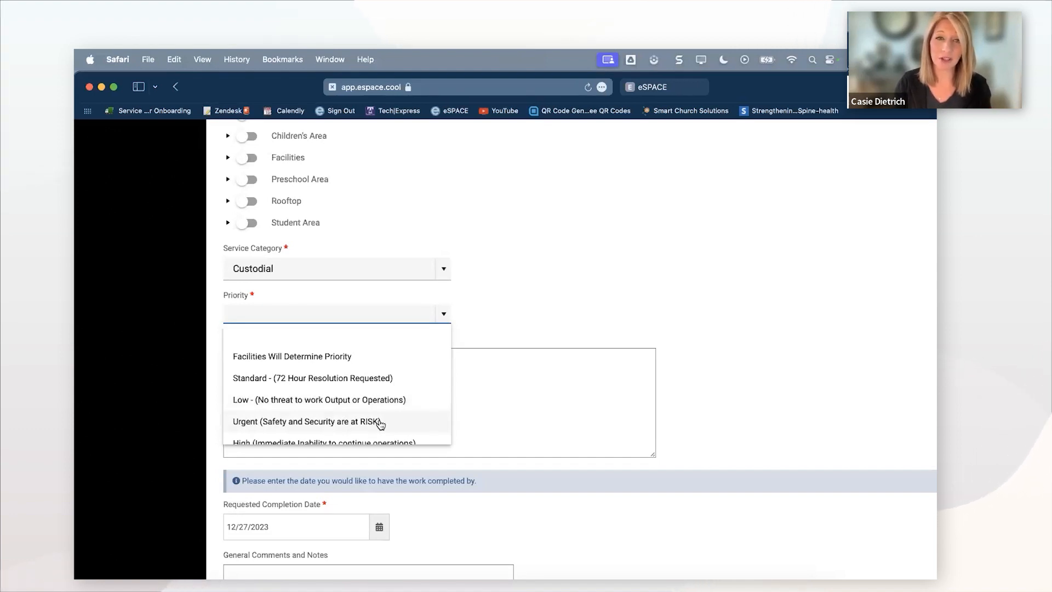
scroll(373, 425, "down", 1)
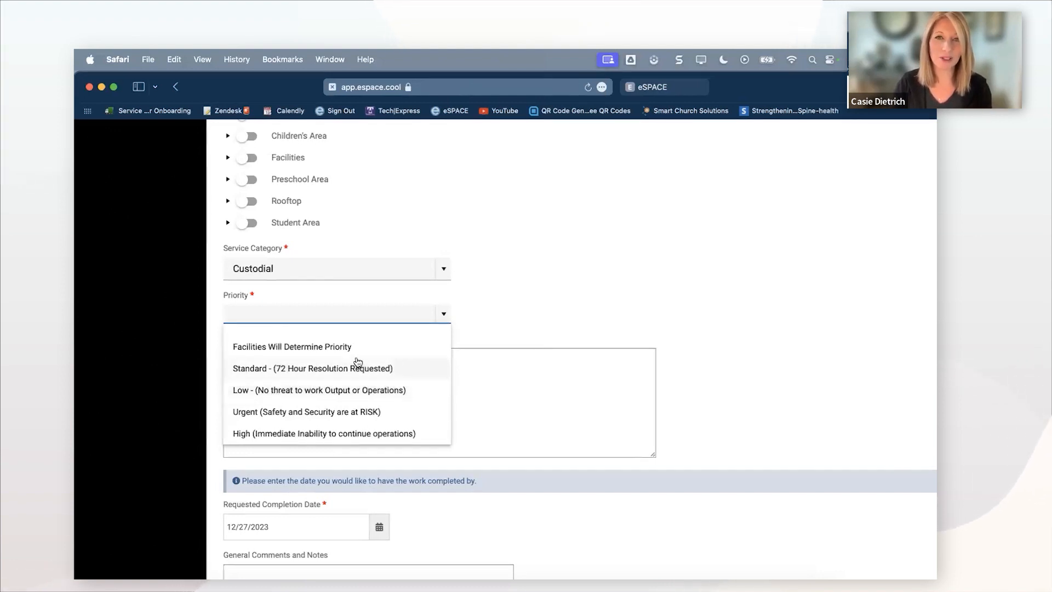
left_click(244, 390)
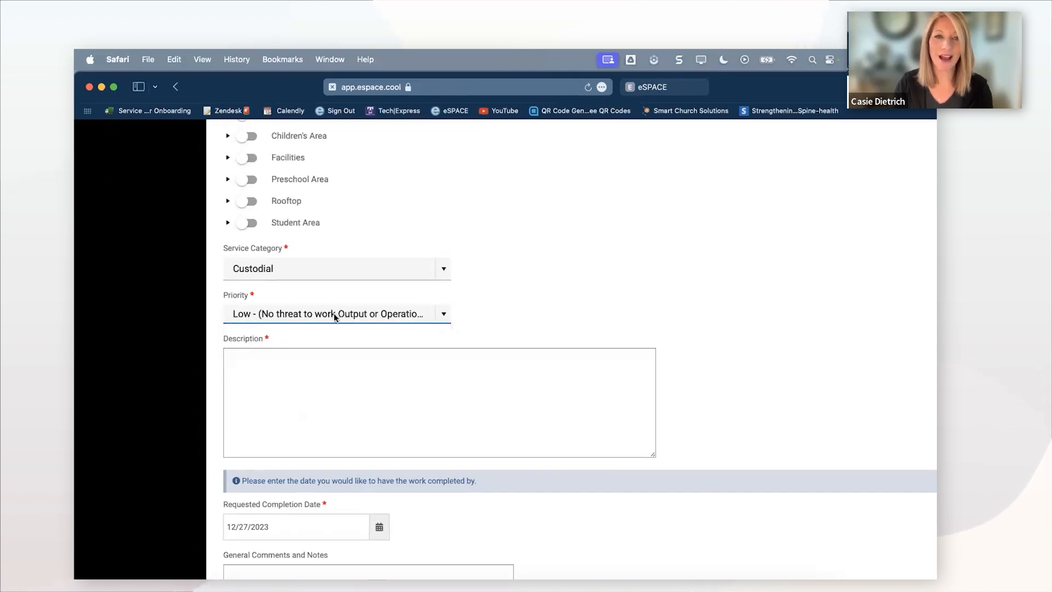
- Enter the work order description "The water fountain near the rear entrance is leaking"
left_click(310, 380)
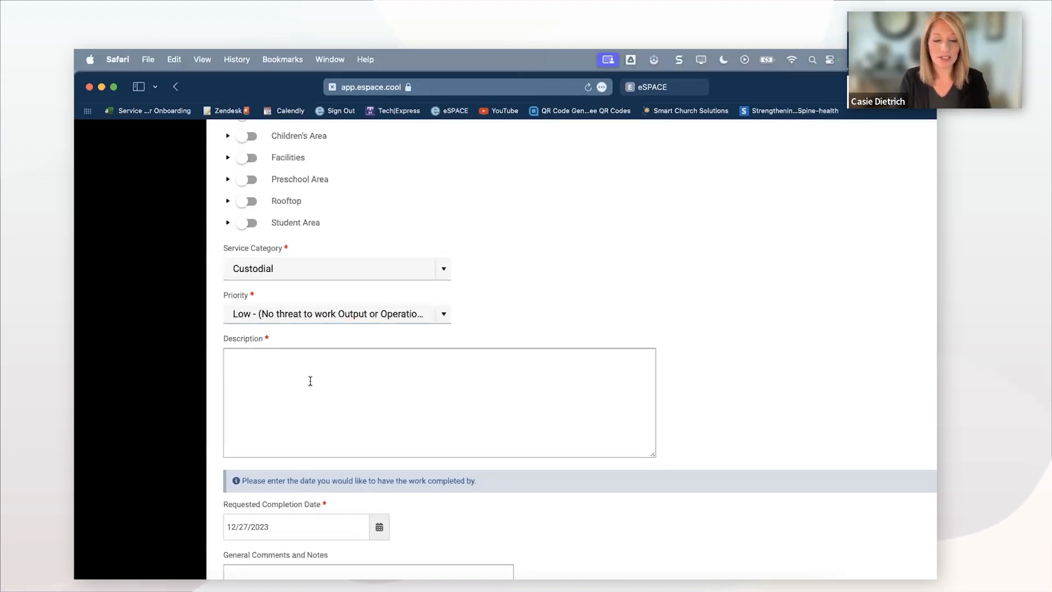
type("The wa")
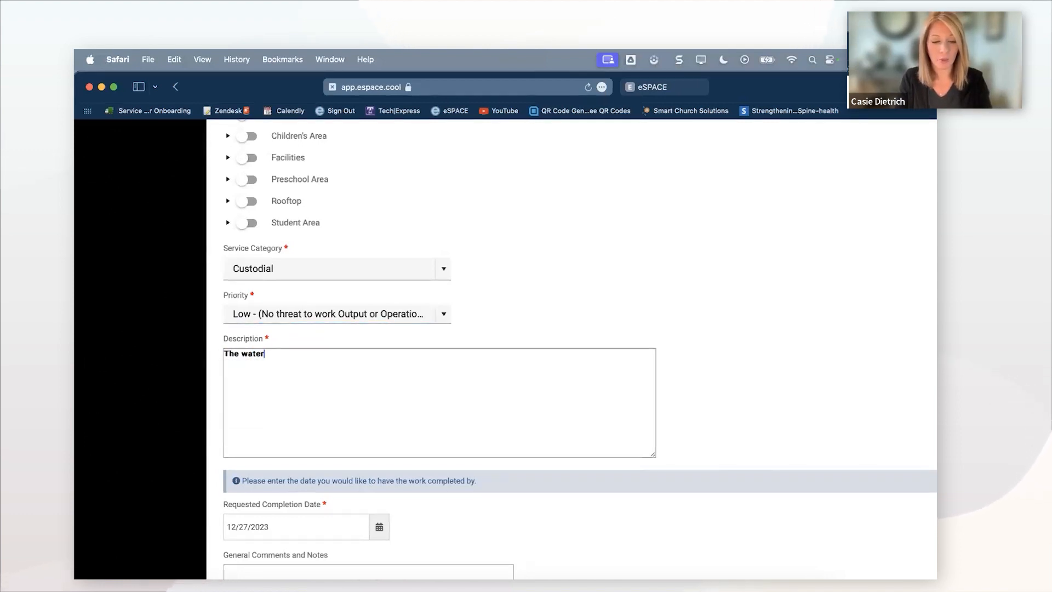
type("ter o")
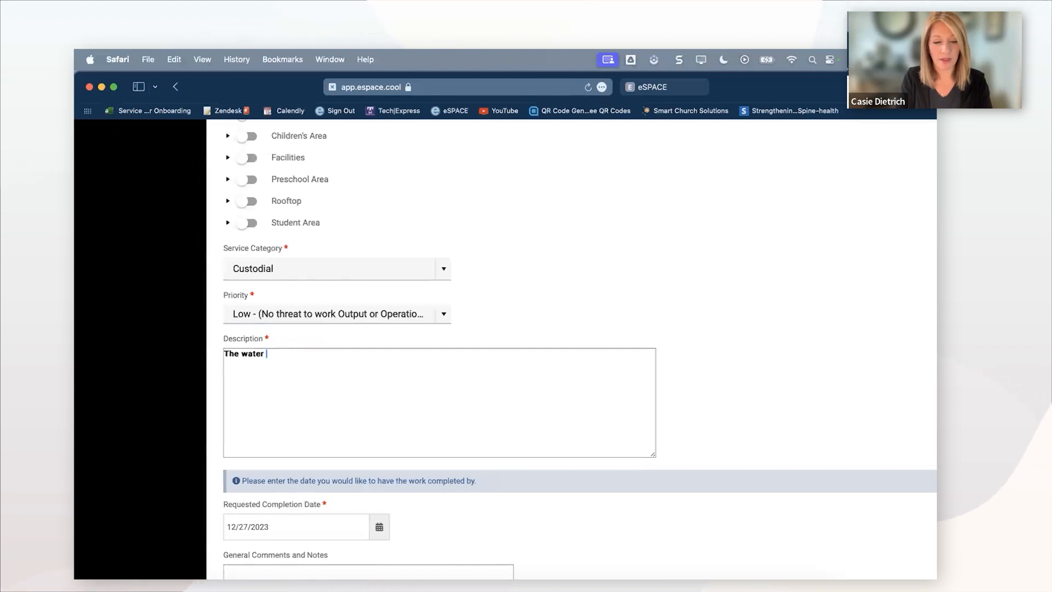
type("fountai")
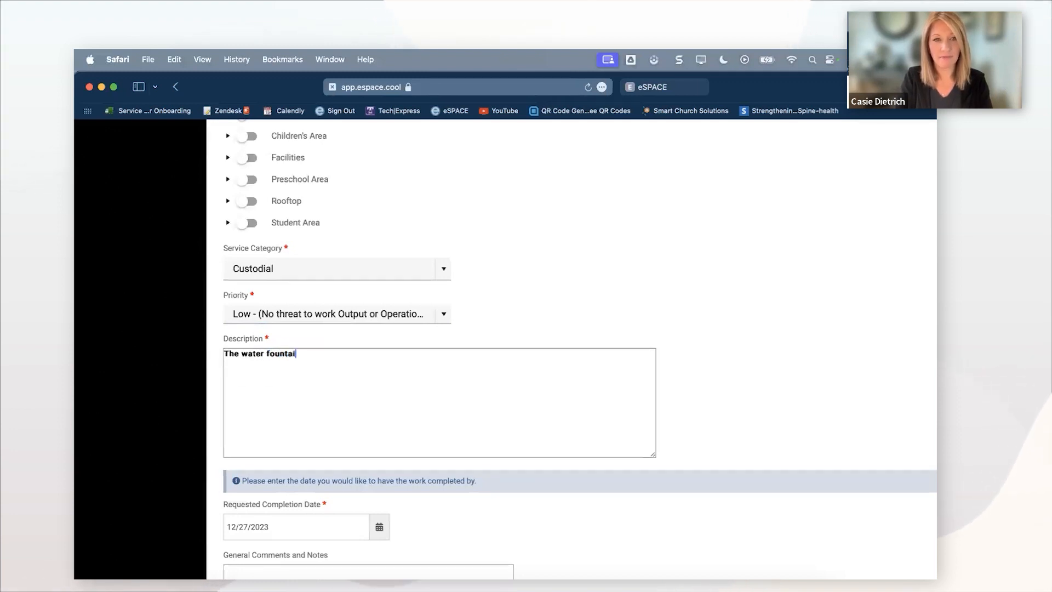
type("n is leaking")
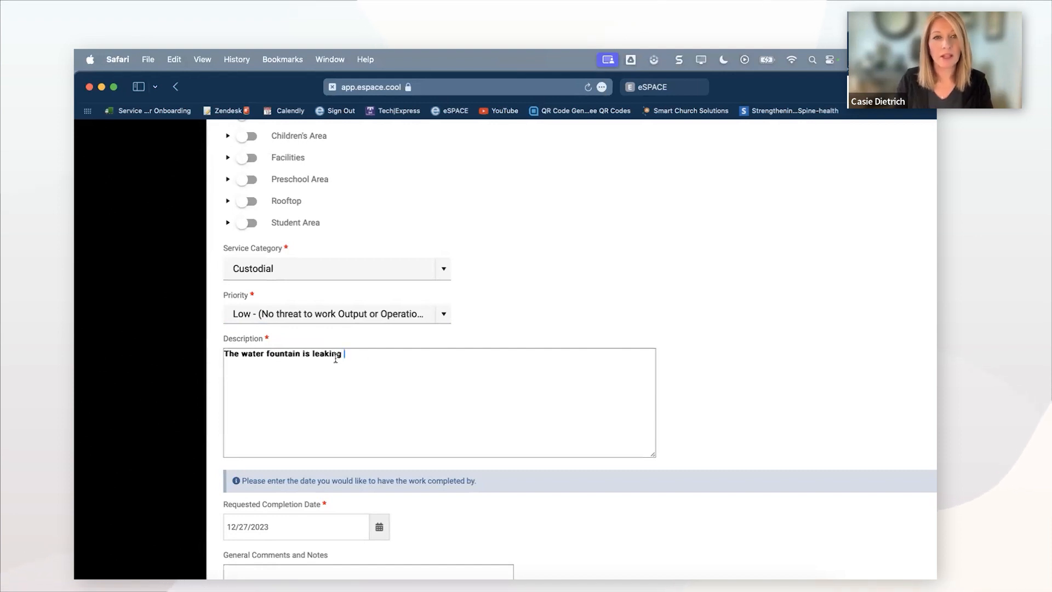
left_click(303, 354)
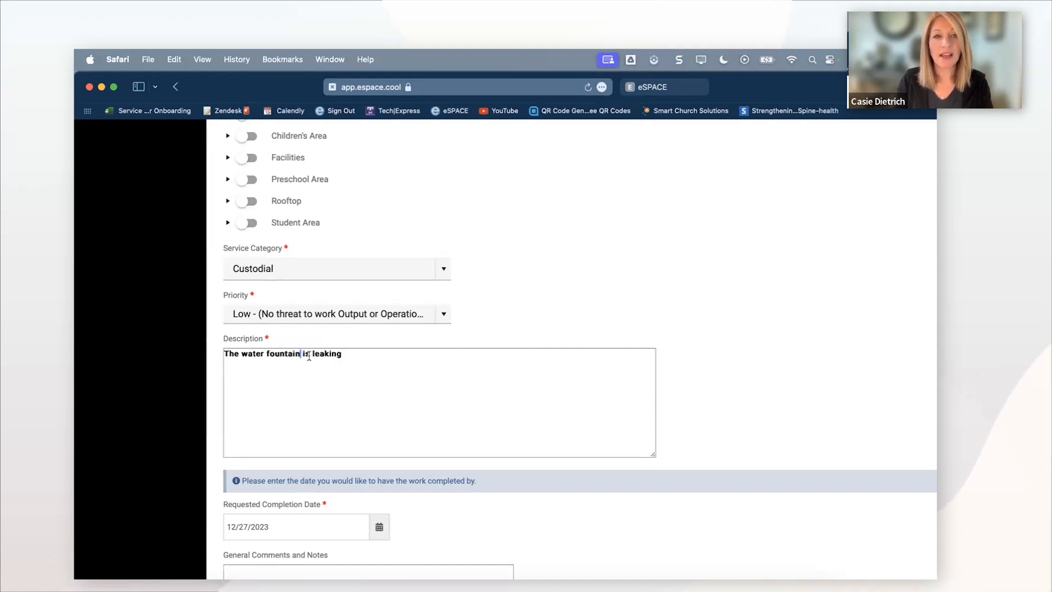
type("near the ")
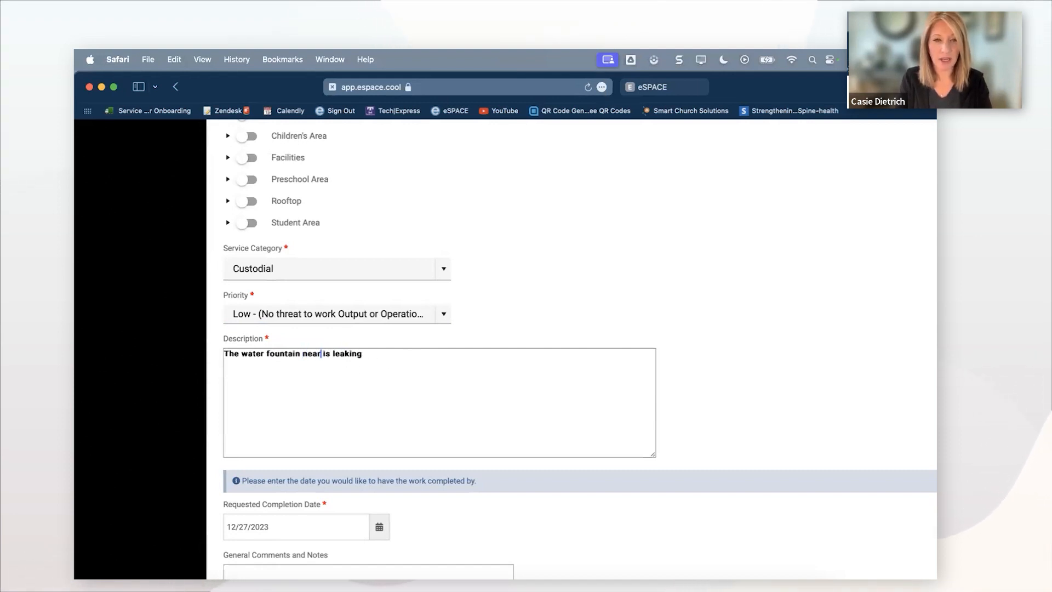
type("rear entrance")
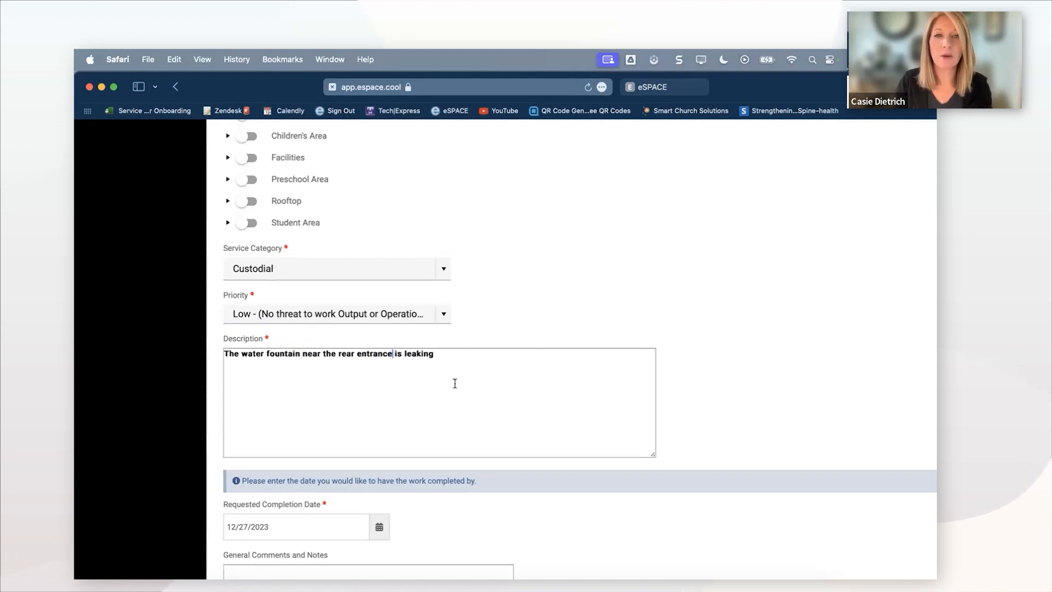
- Set the work order's requested completion date to 12/19/2023
scroll(543, 370, "down", 5)
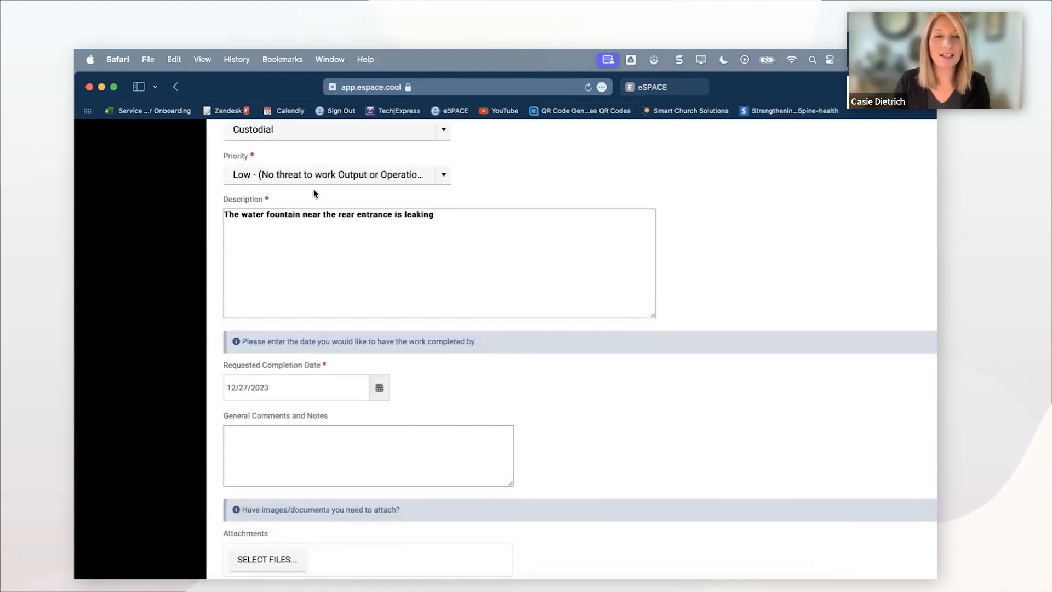
scroll(469, 234, "down", 2)
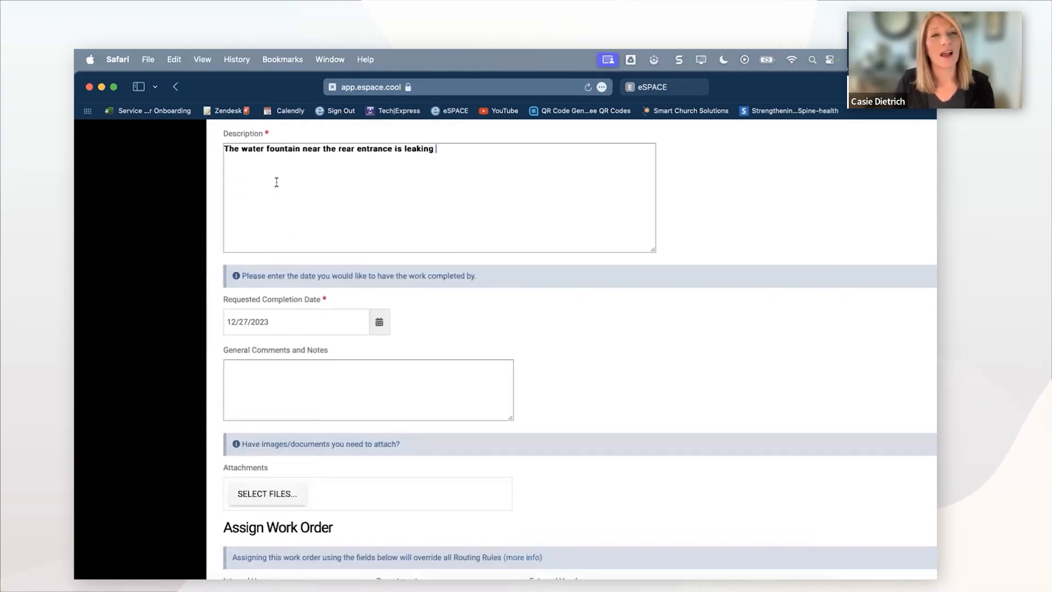
scroll(276, 182, "up", 2)
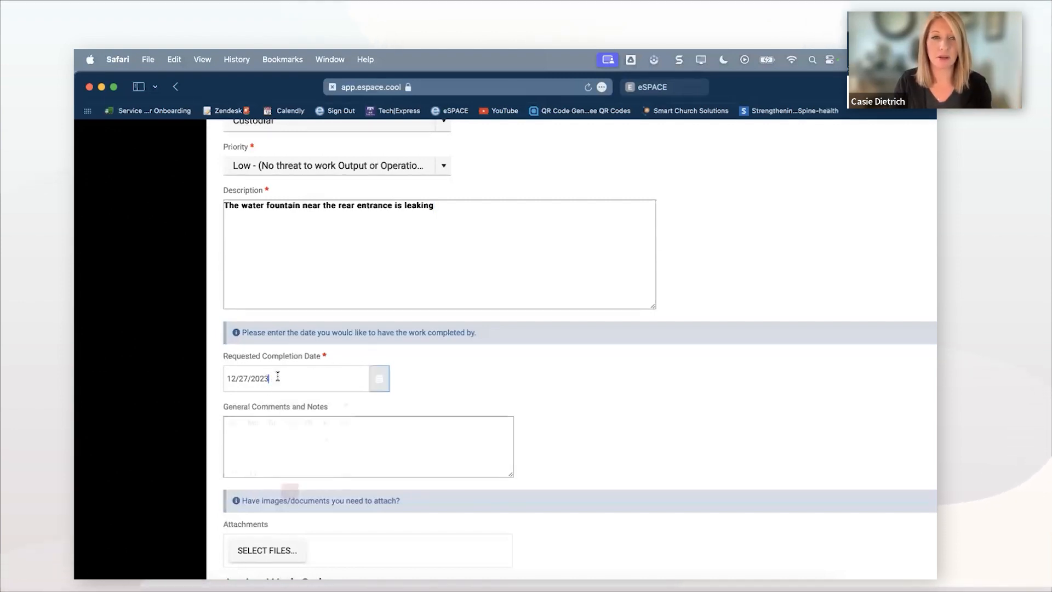
left_click(379, 379)
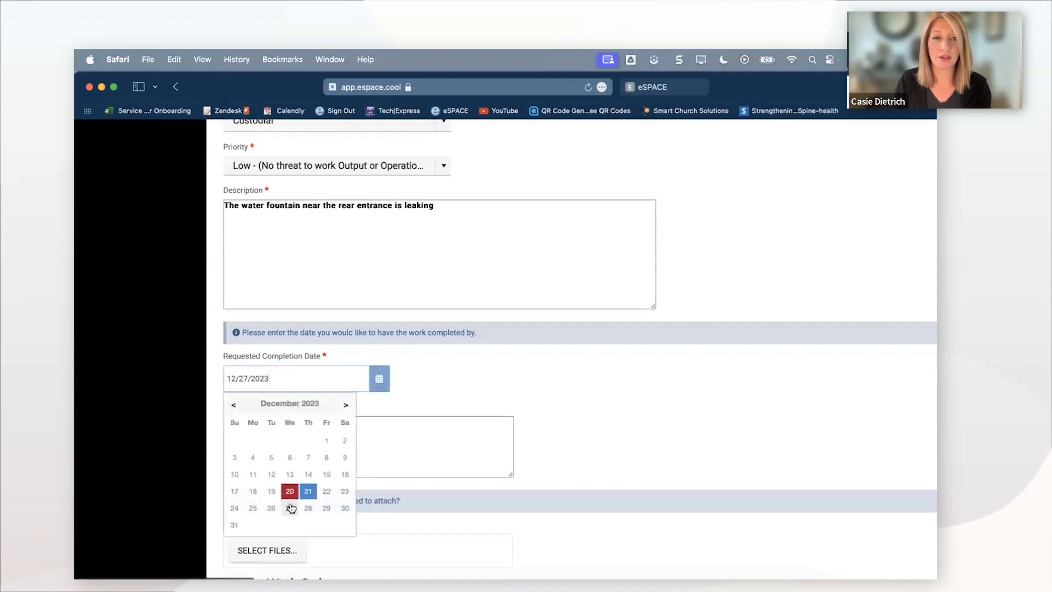
left_click(271, 491)
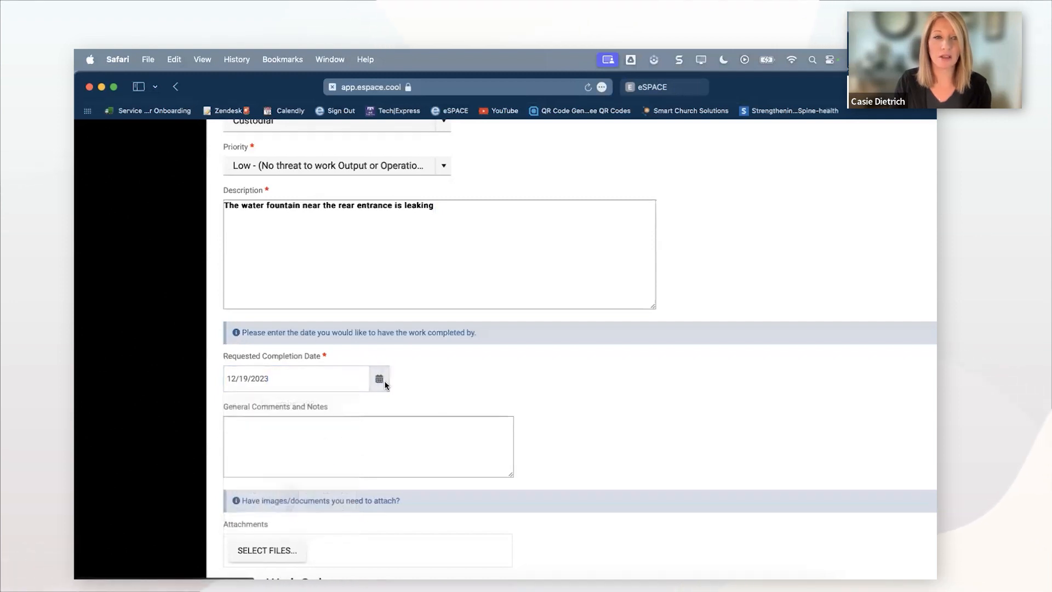
- Check the remaining comment, attachment and assignment fields, leaving them empty, and try to save the work order
left_click(313, 433)
scroll(365, 449, "down", 1)
scroll(366, 450, "down", 3)
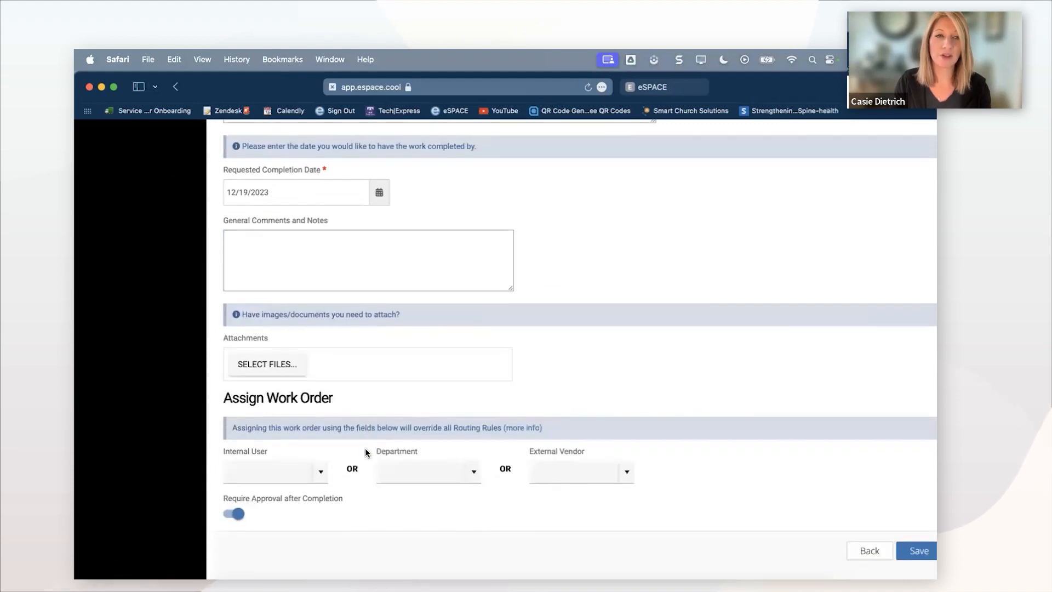
scroll(365, 449, "up", 5)
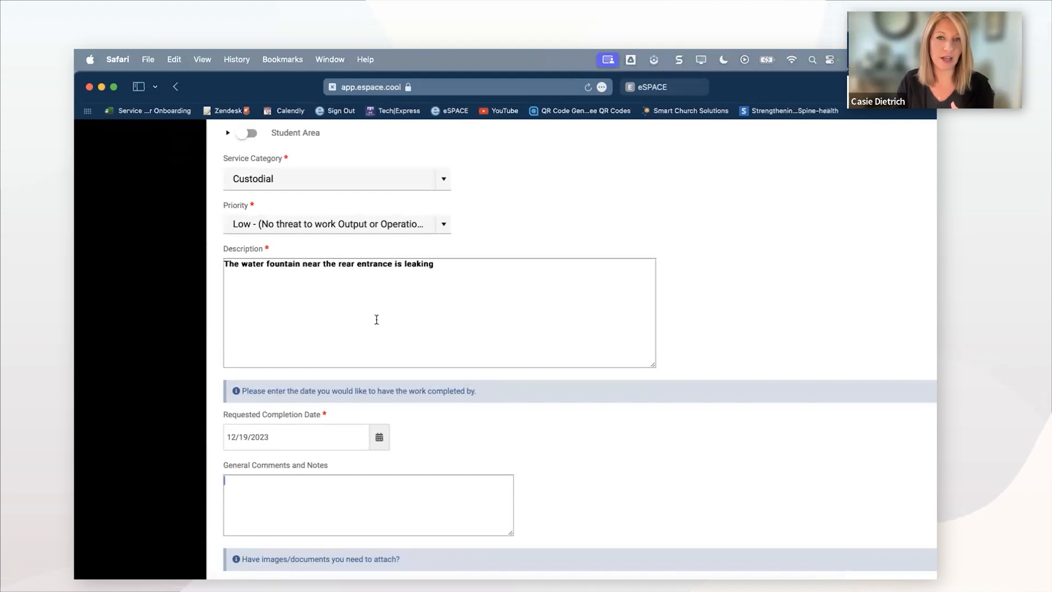
scroll(352, 283, "down", 10)
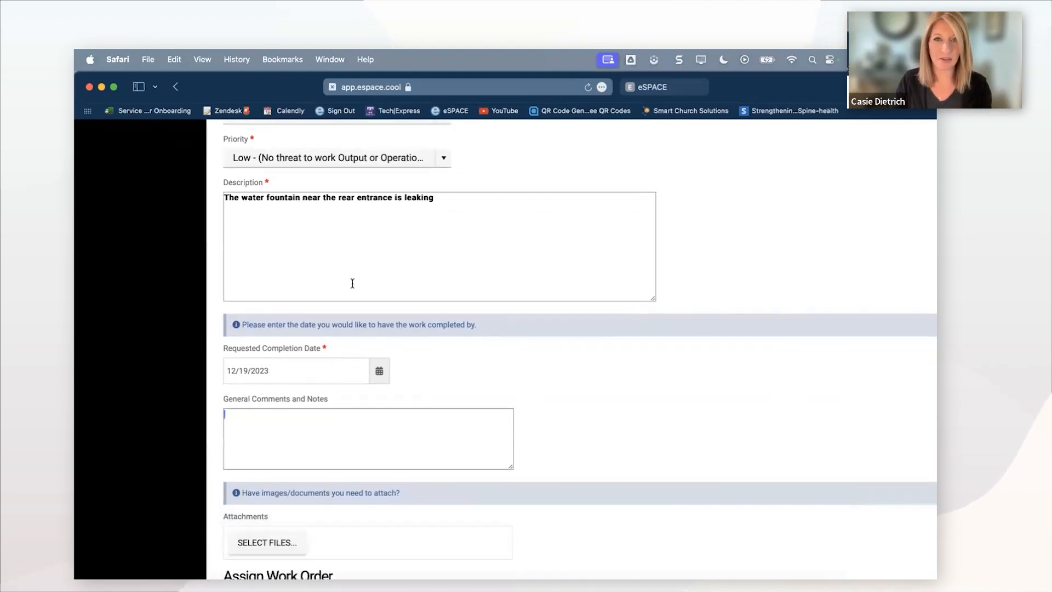
left_click(905, 515)
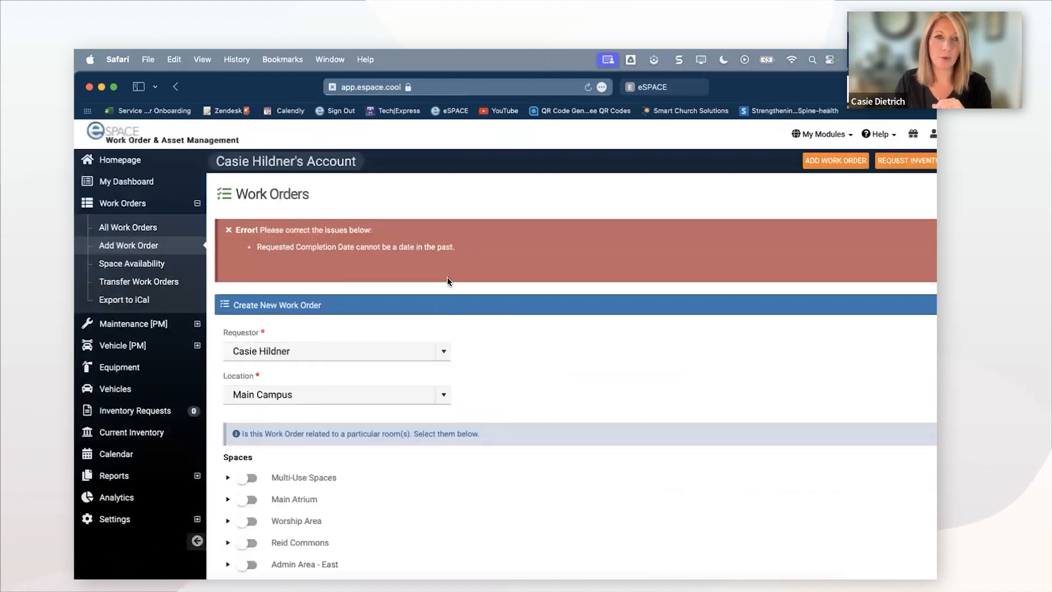
- Set the requested completion date to 12/22/2023 and save the new work order
scroll(447, 278, "down", 1)
scroll(447, 281, "down", 20)
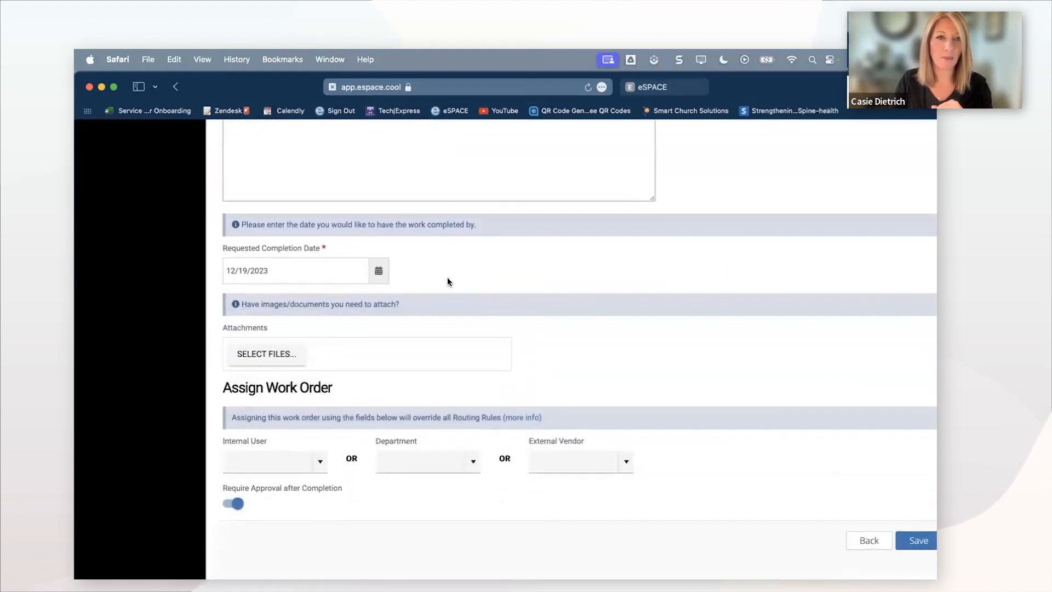
left_click(378, 272)
left_click(327, 383)
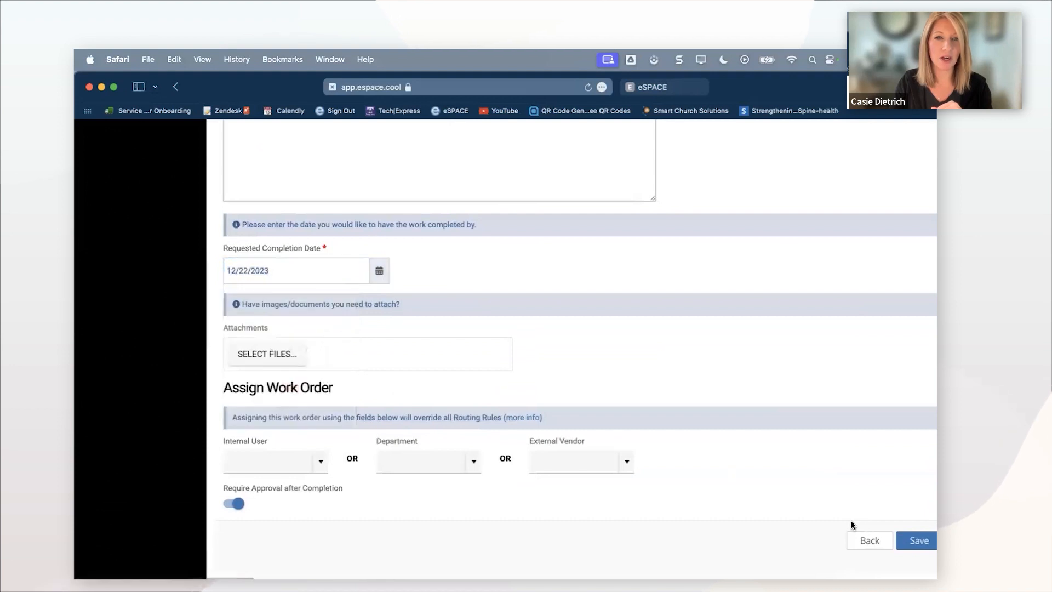
left_click(912, 543)
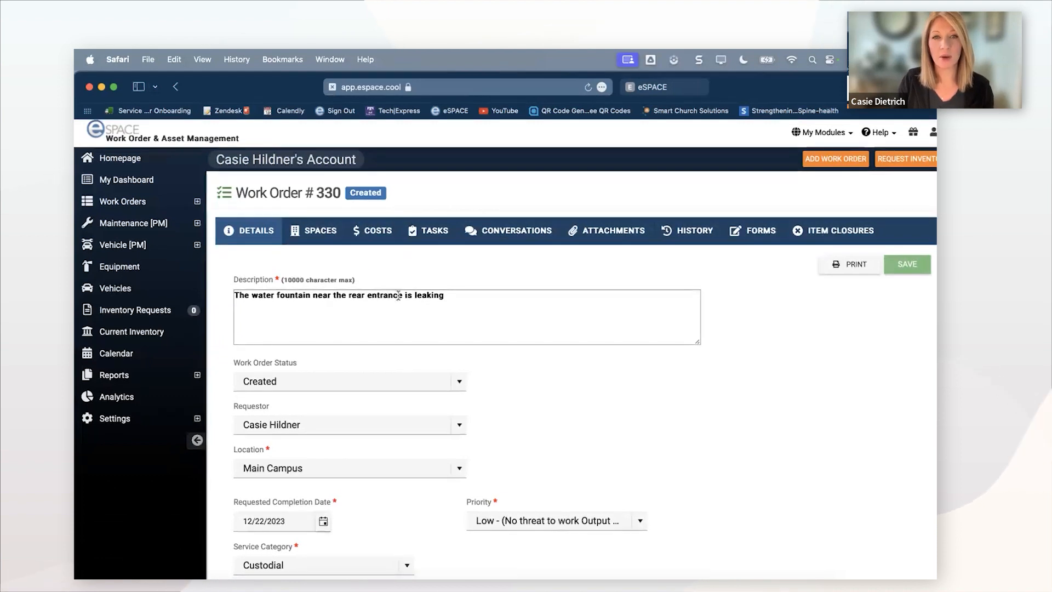
- Add the Mop Floors task from the task library to the saved work order's to-do tasks
scroll(411, 313, "down", 3)
scroll(412, 314, "down", 1)
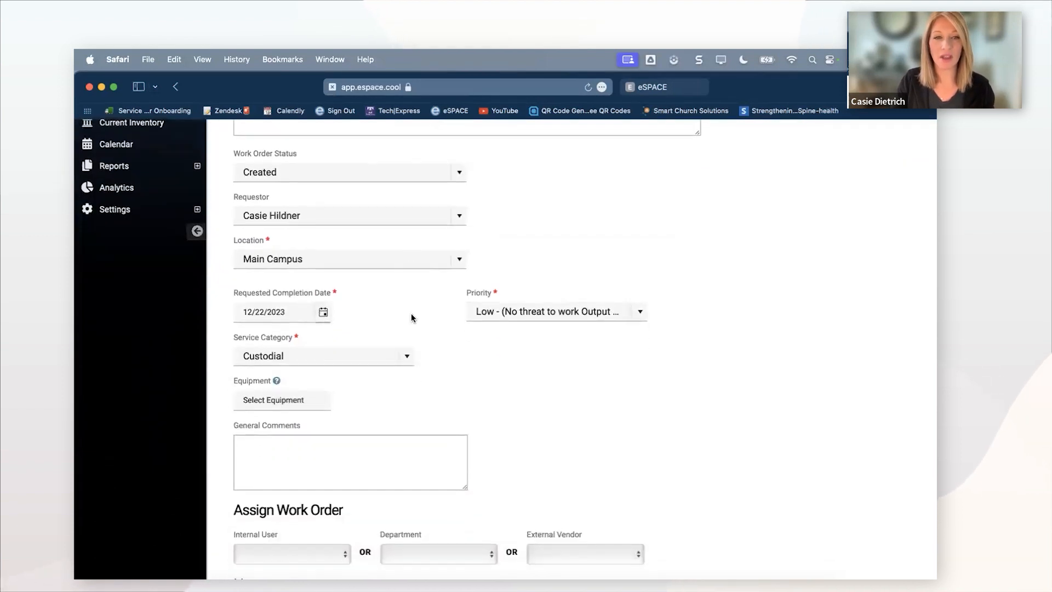
scroll(411, 314, "up", 4)
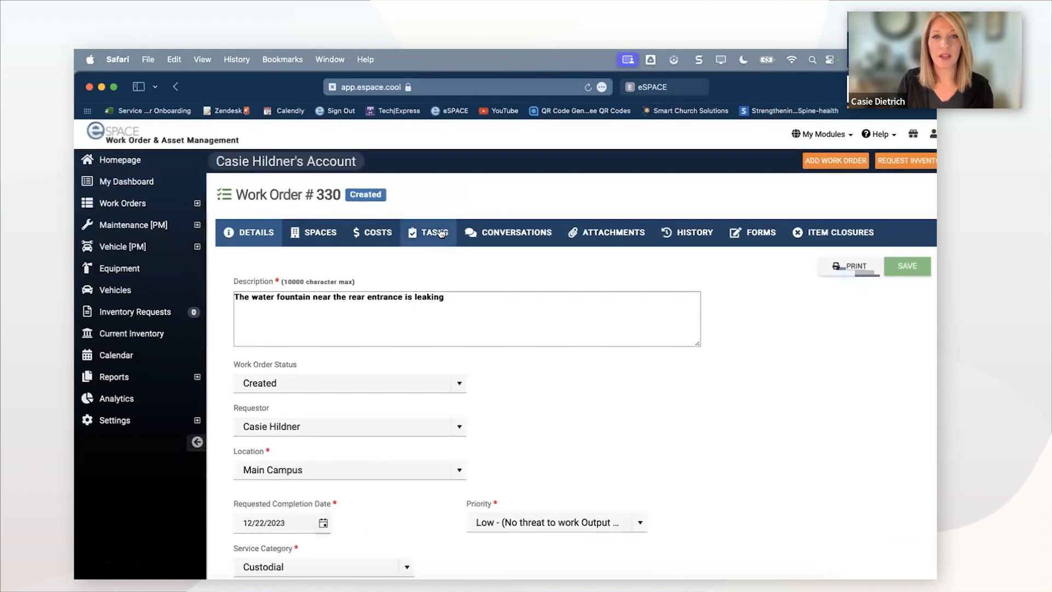
left_click(437, 234)
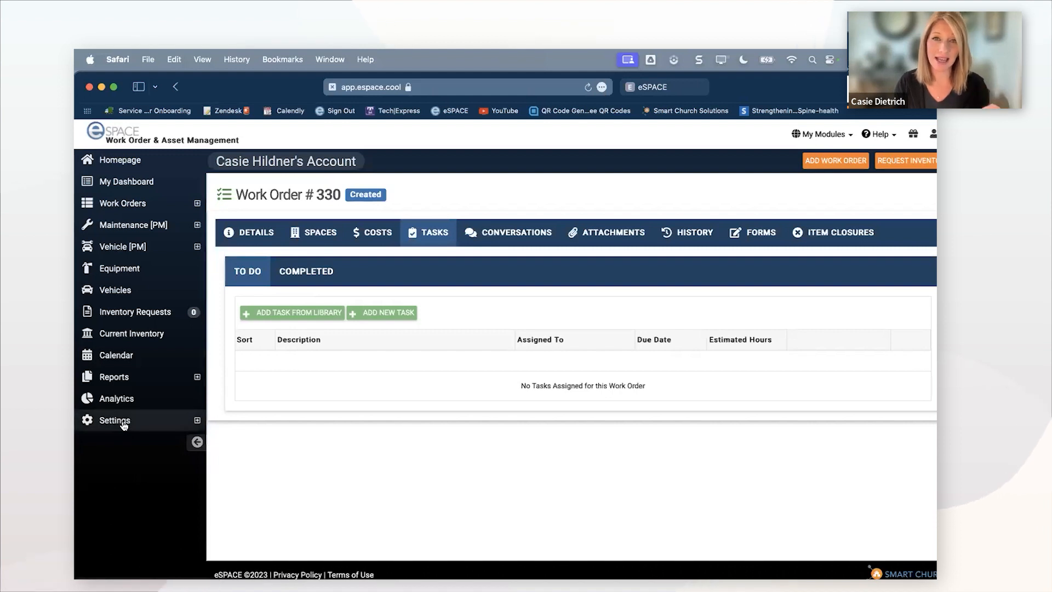
left_click(272, 314)
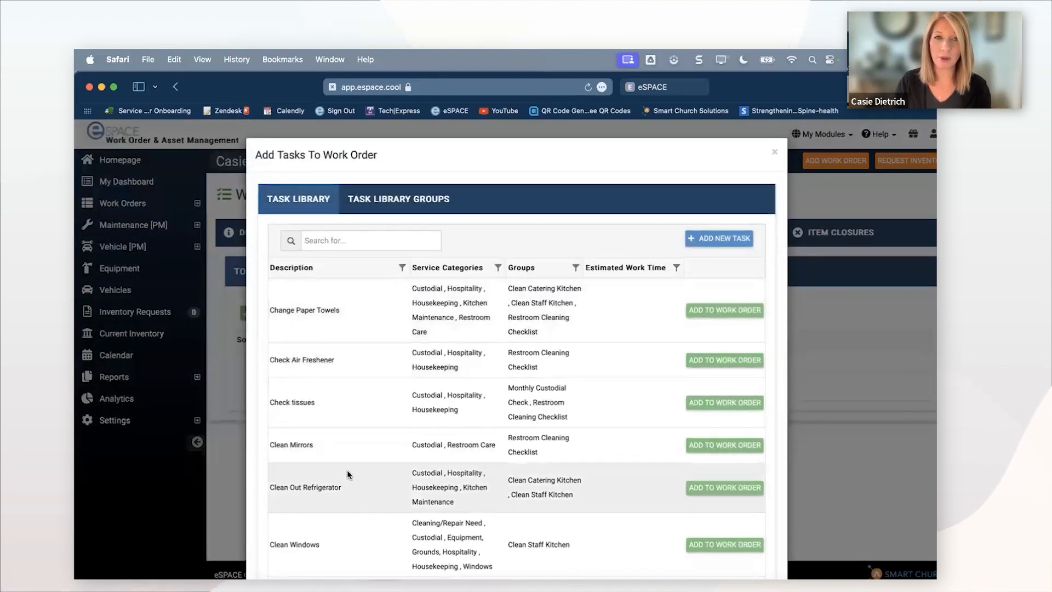
scroll(327, 407, "down", 4)
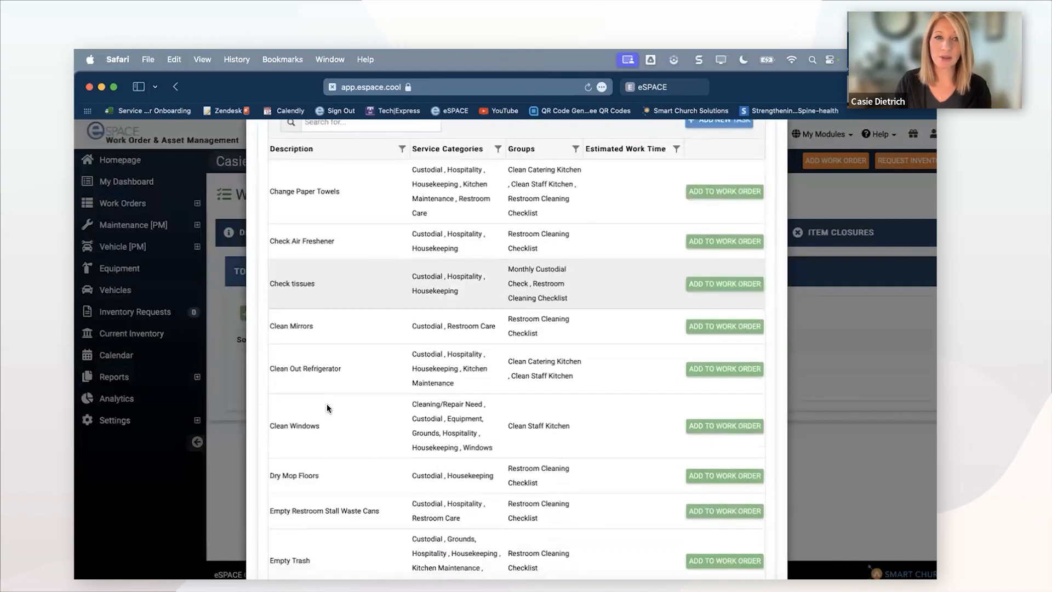
scroll(326, 403, "up", 5)
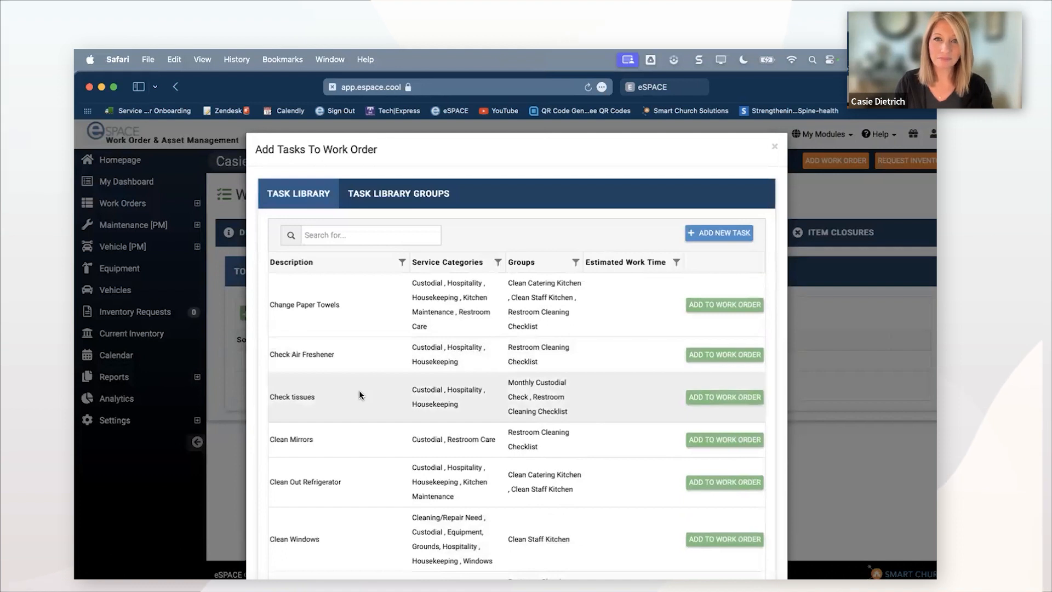
scroll(305, 446, "down", 3)
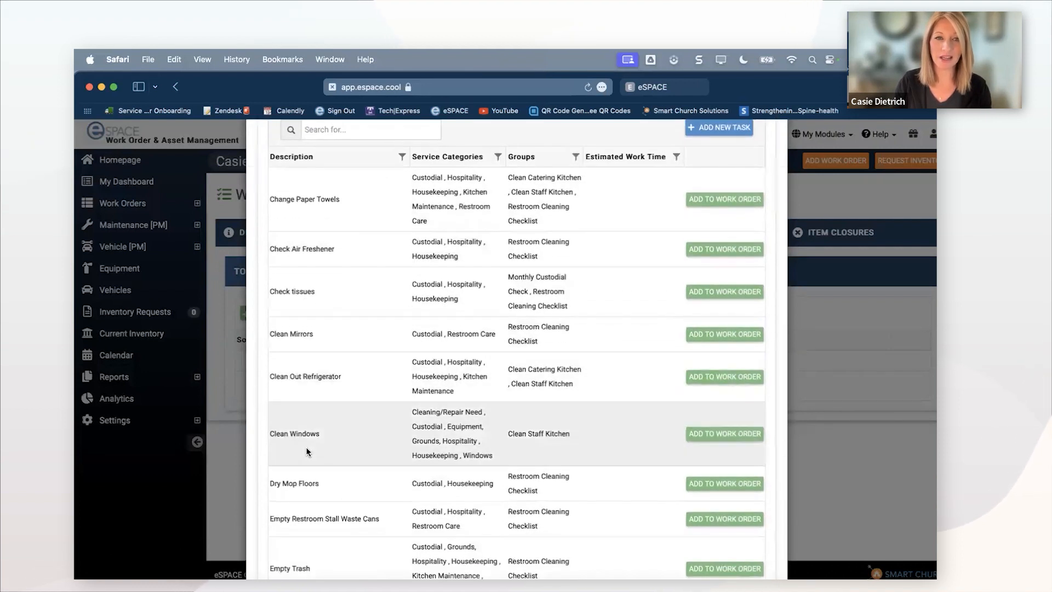
scroll(329, 551, "down", 3)
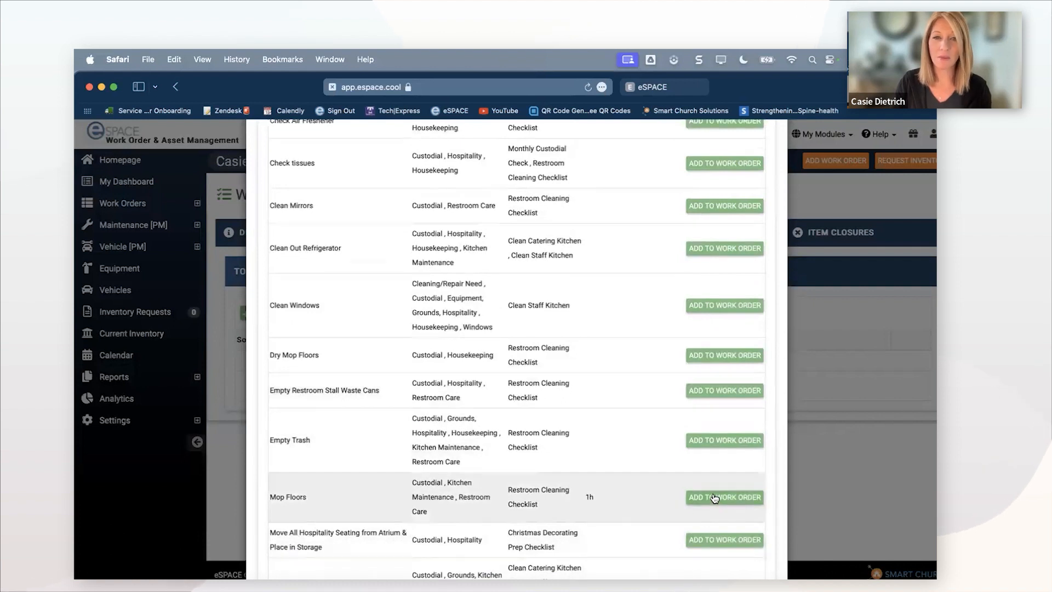
left_click(714, 498)
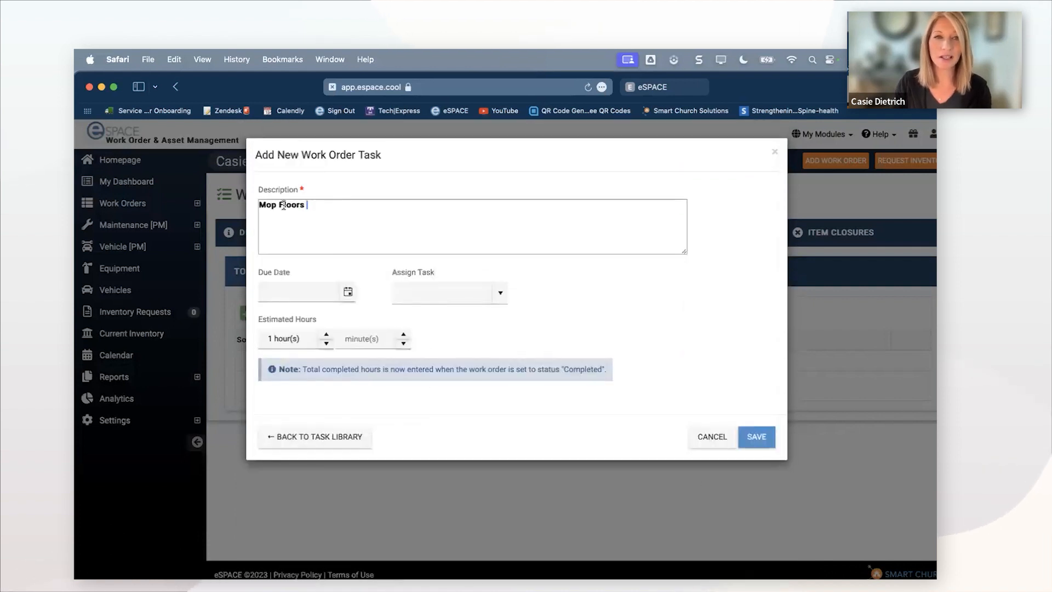
left_click(758, 438)
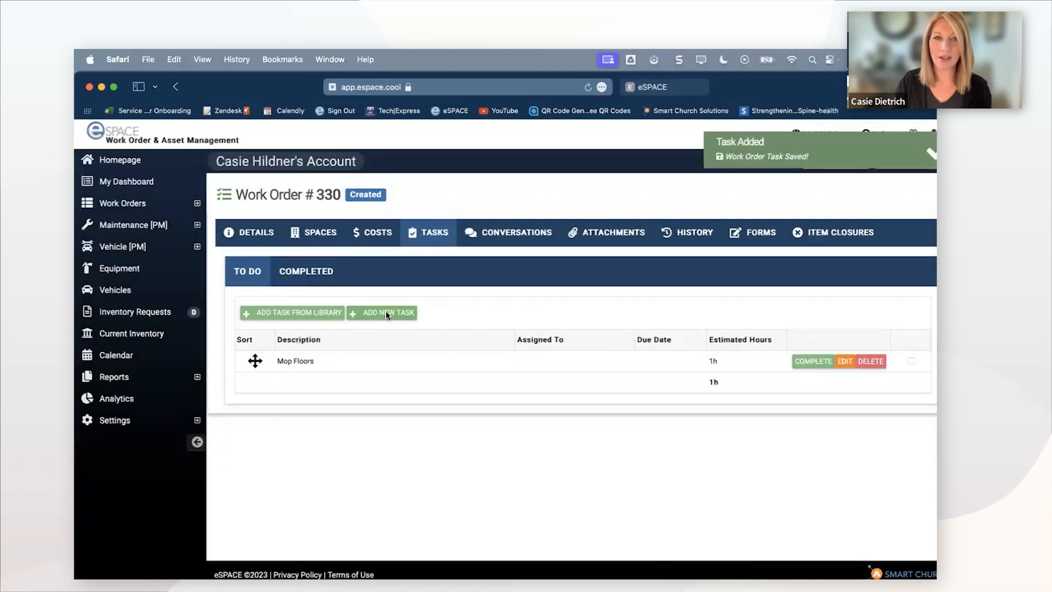
- Add a new work order task described as "Wipe floors dry prior to mopping" and move it above the Mop Floors task
left_click(387, 314)
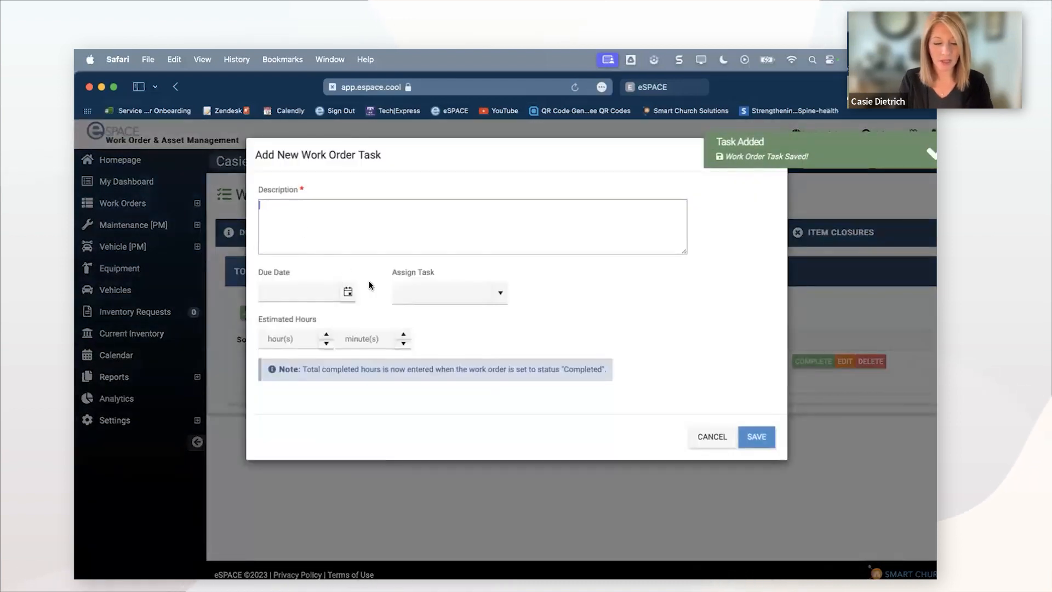
type("Wipe fl")
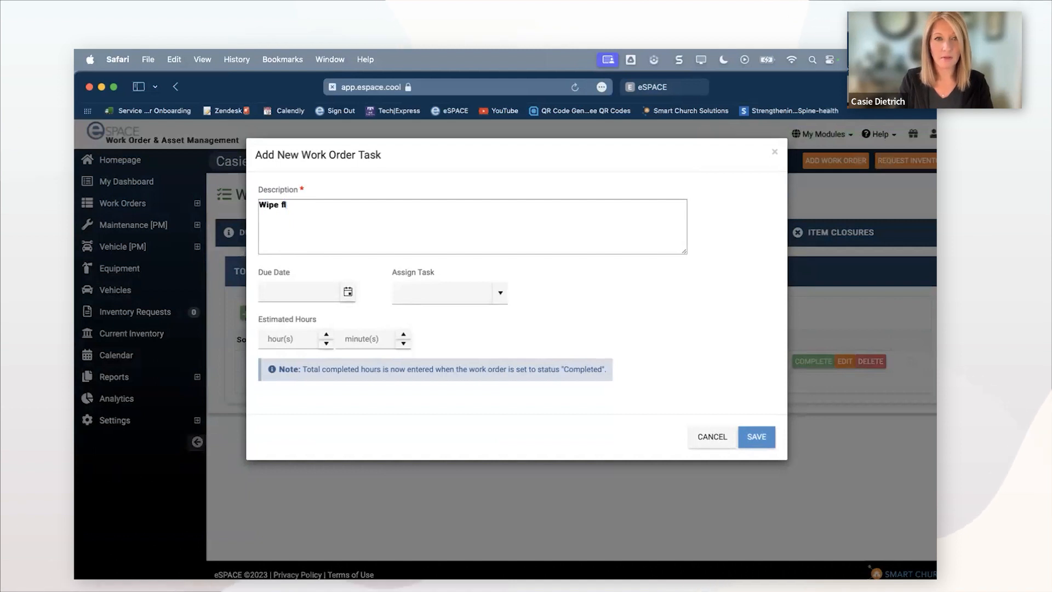
type("oors dri")
key("BackSpace")
type("y ")
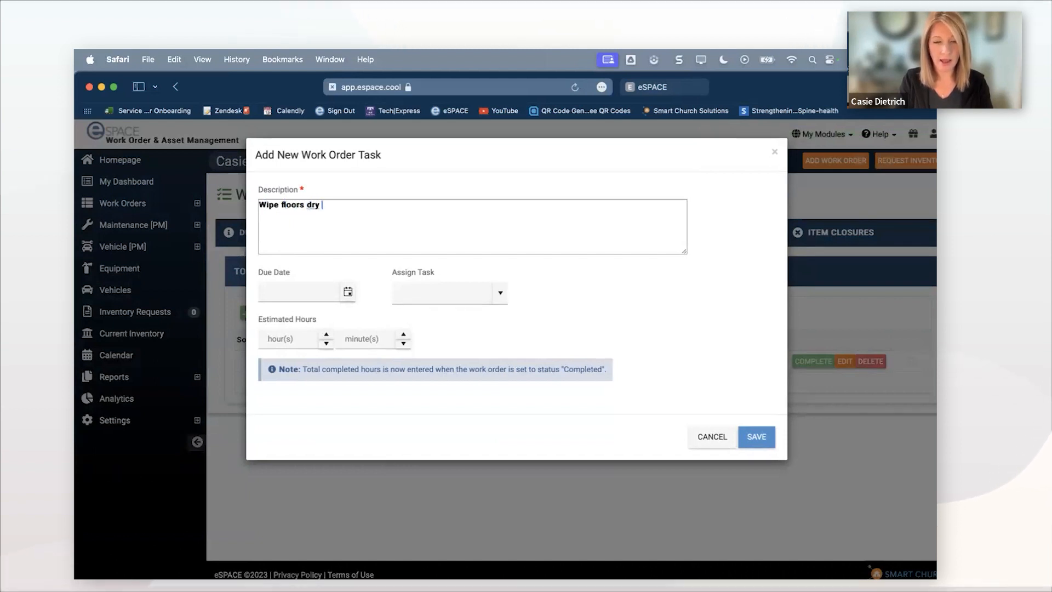
type("prior to mopping")
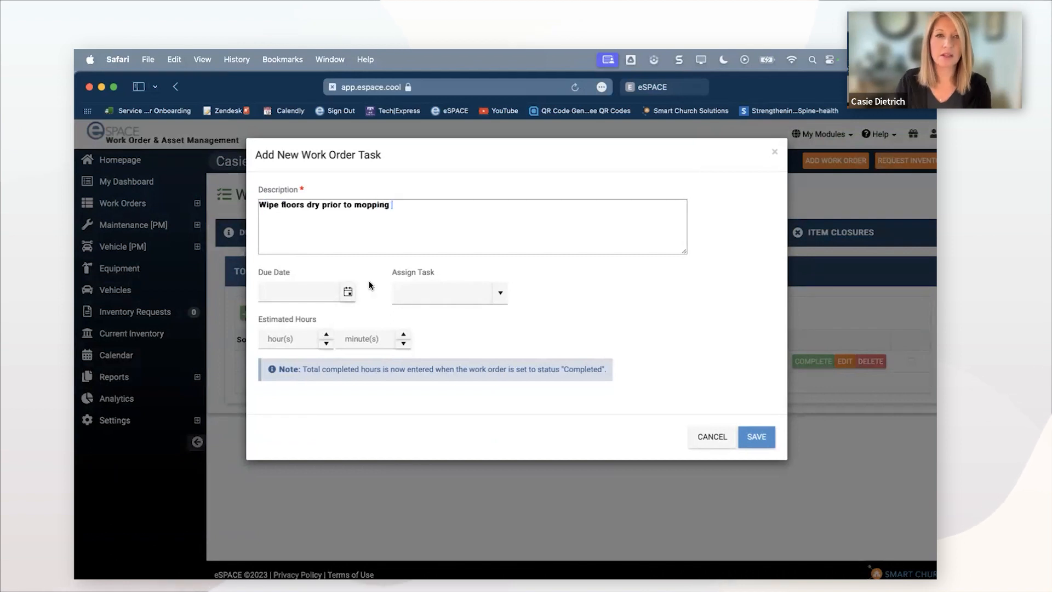
left_click(758, 436)
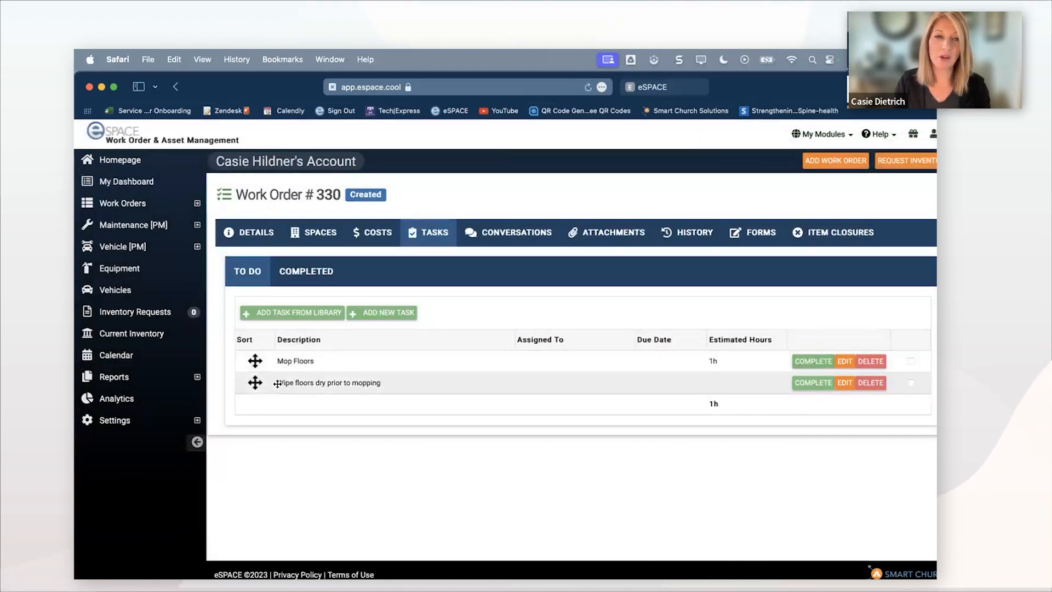
left_click_drag(254, 384, 253, 361)
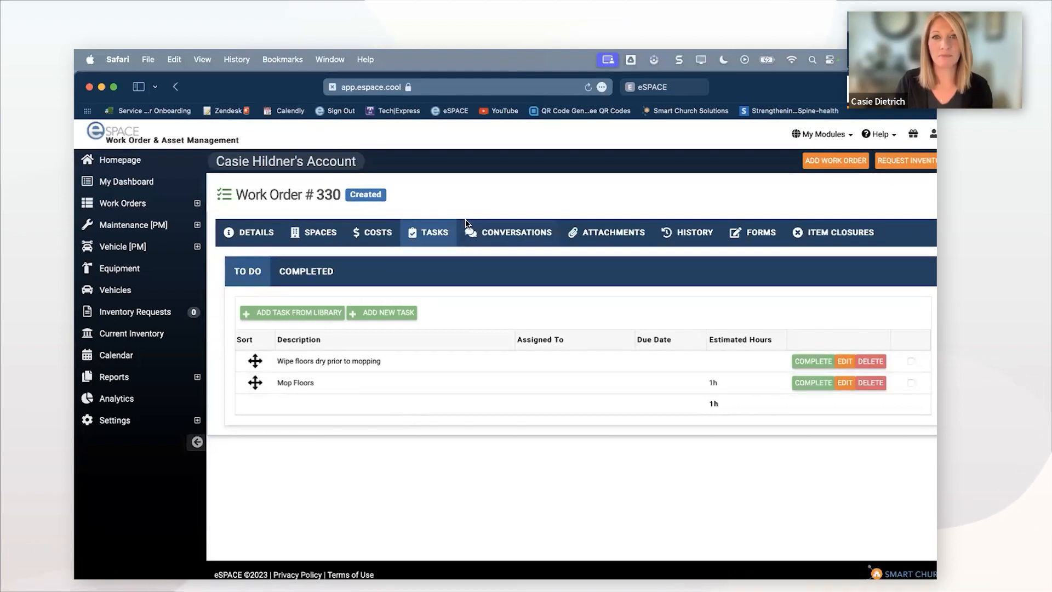
- Look over the work order's open conversations and its options for adding attachments
left_click(499, 236)
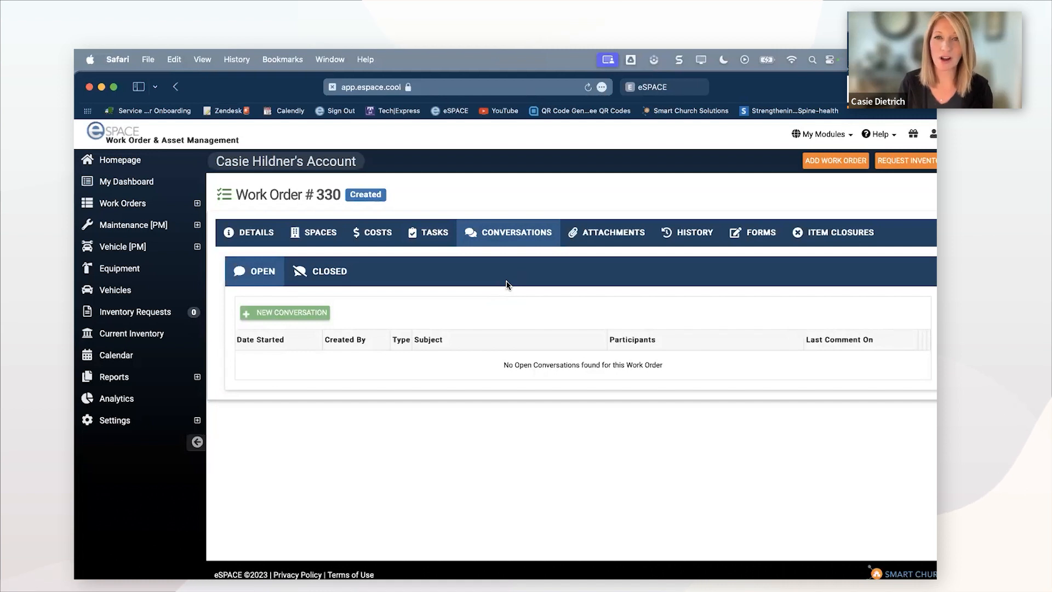
left_click(596, 235)
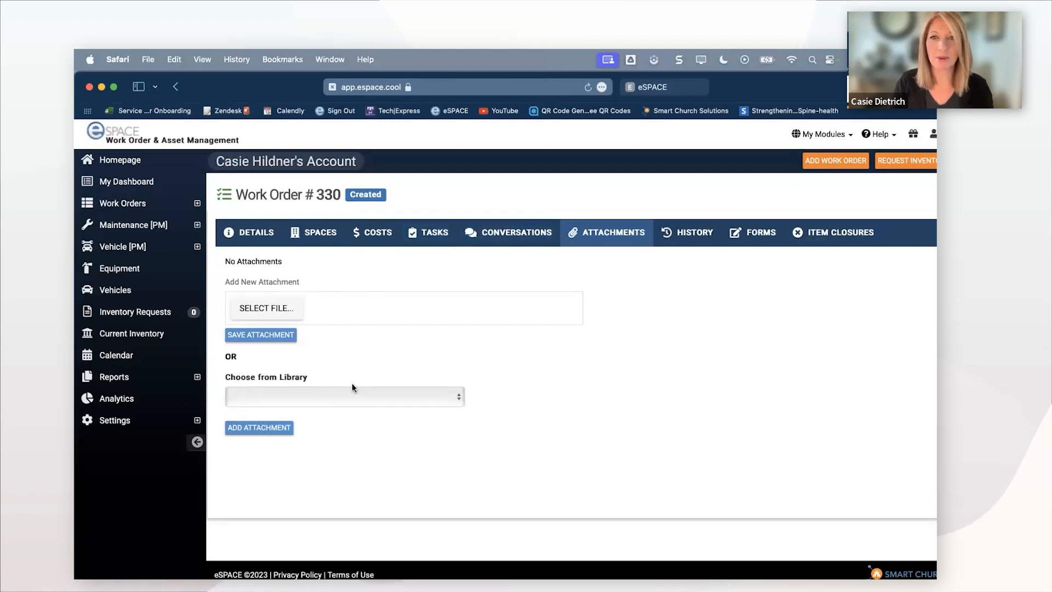
- Enable creating an item closure for this work order and look through the closure's settings
left_click(827, 234)
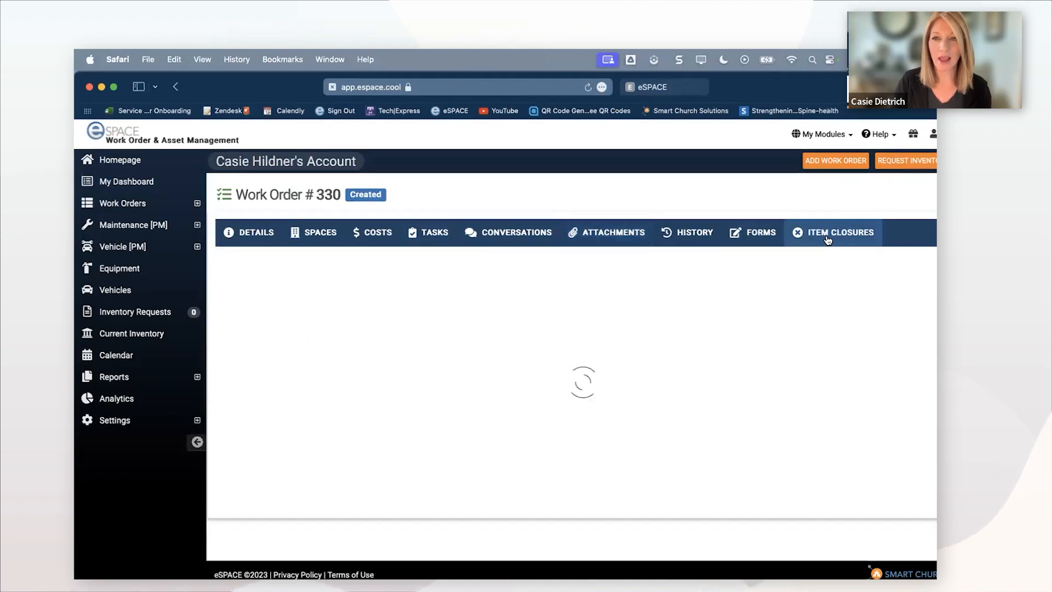
left_click(244, 298)
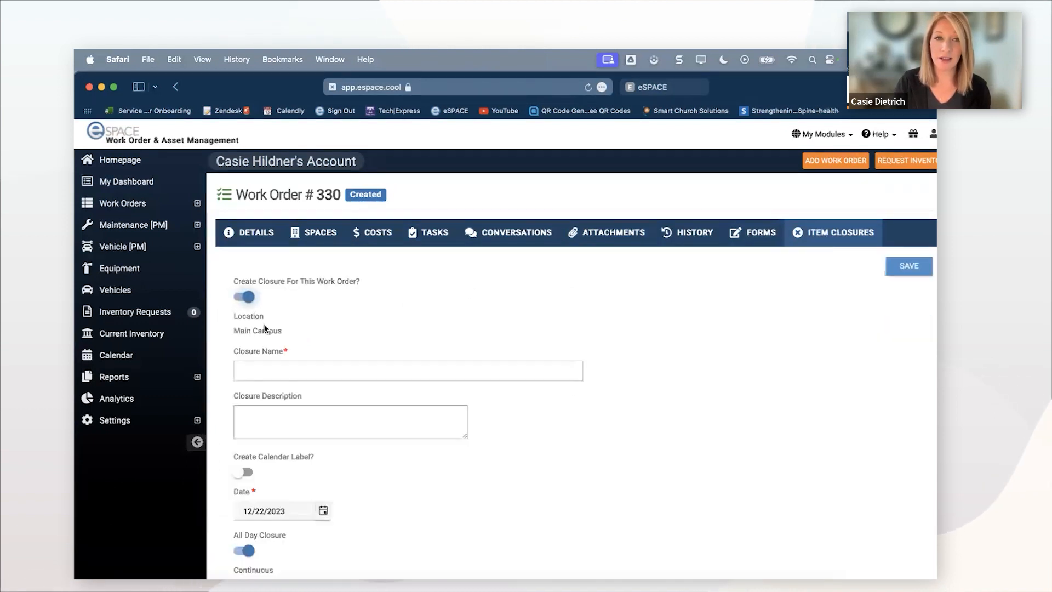
scroll(279, 386, "down", 5)
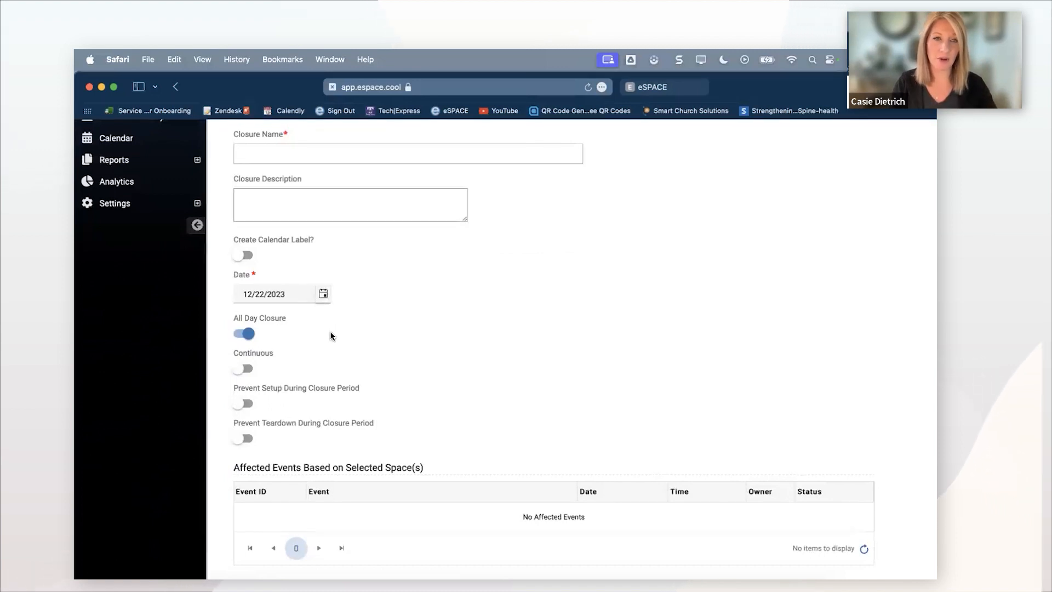
scroll(329, 331, "up", 1)
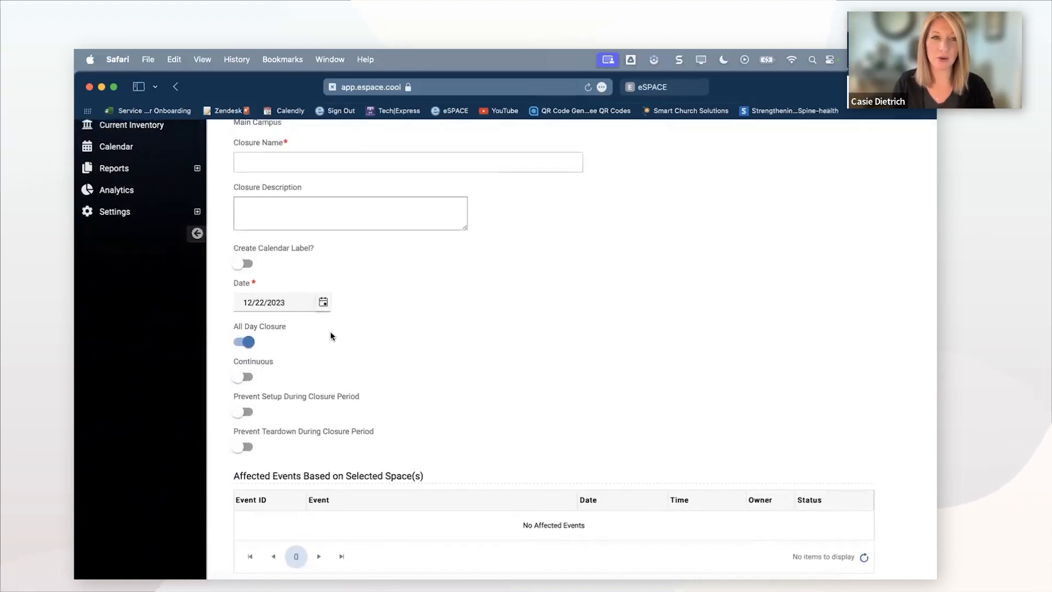
scroll(330, 335, "up", 2)
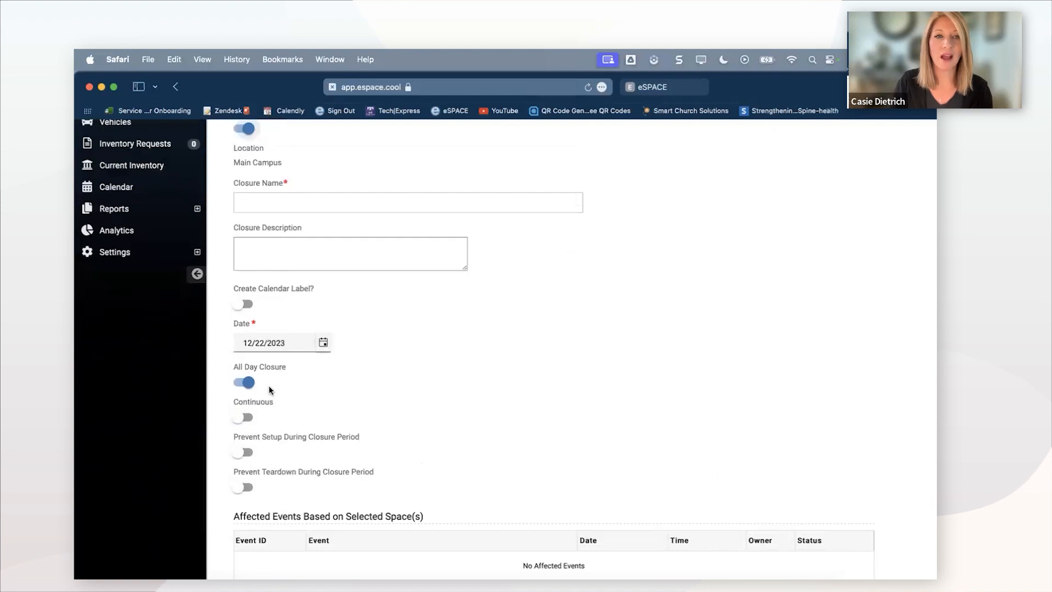
- Make the all-day closure continuous and set its end date to 1/5/2024
left_click(244, 417)
scroll(371, 412, "down", 4)
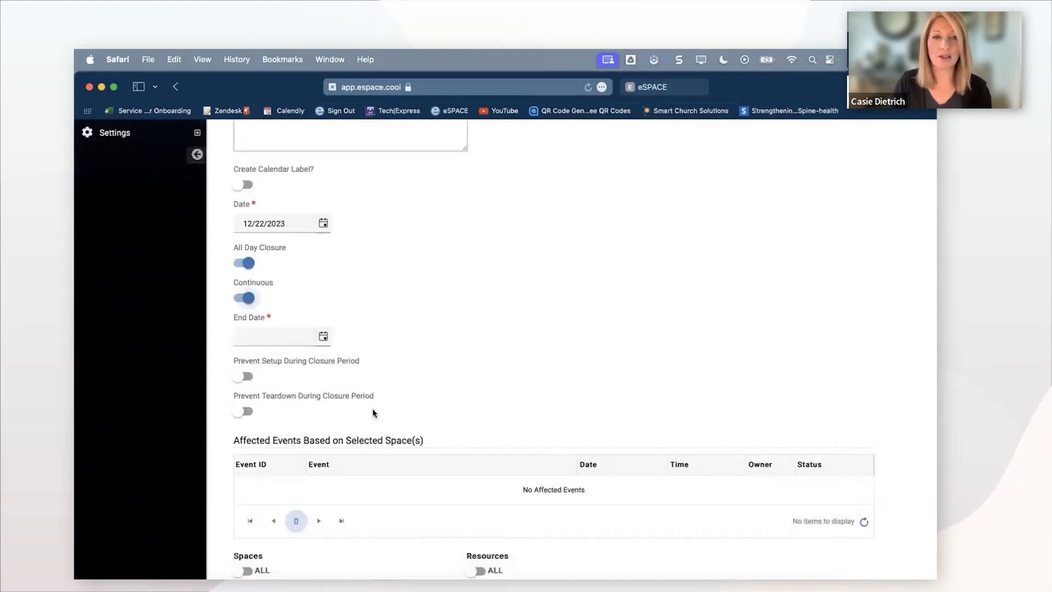
scroll(372, 409, "down", 1)
left_click(323, 315)
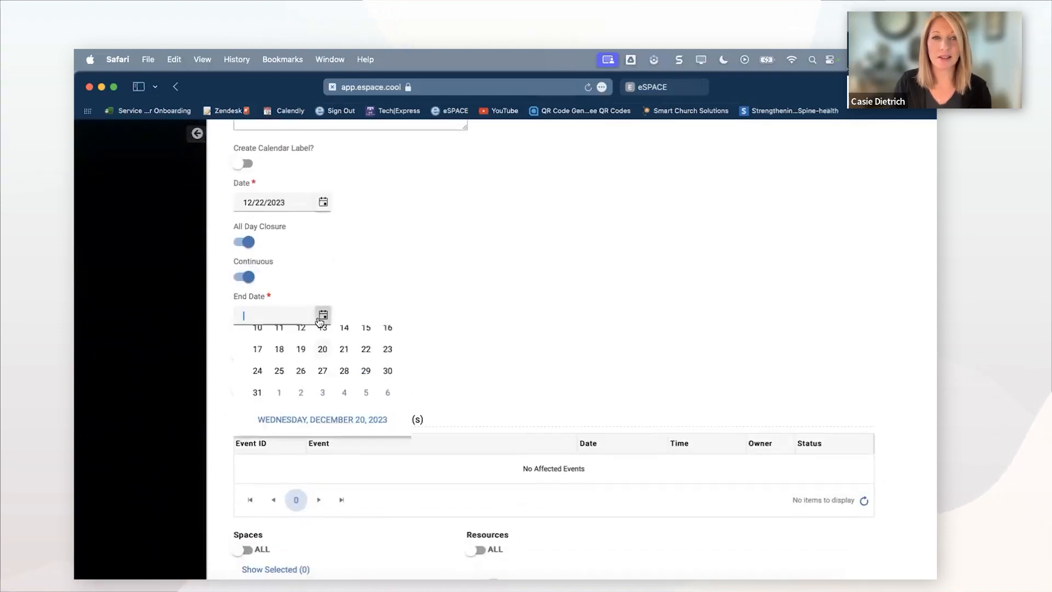
left_click(397, 339)
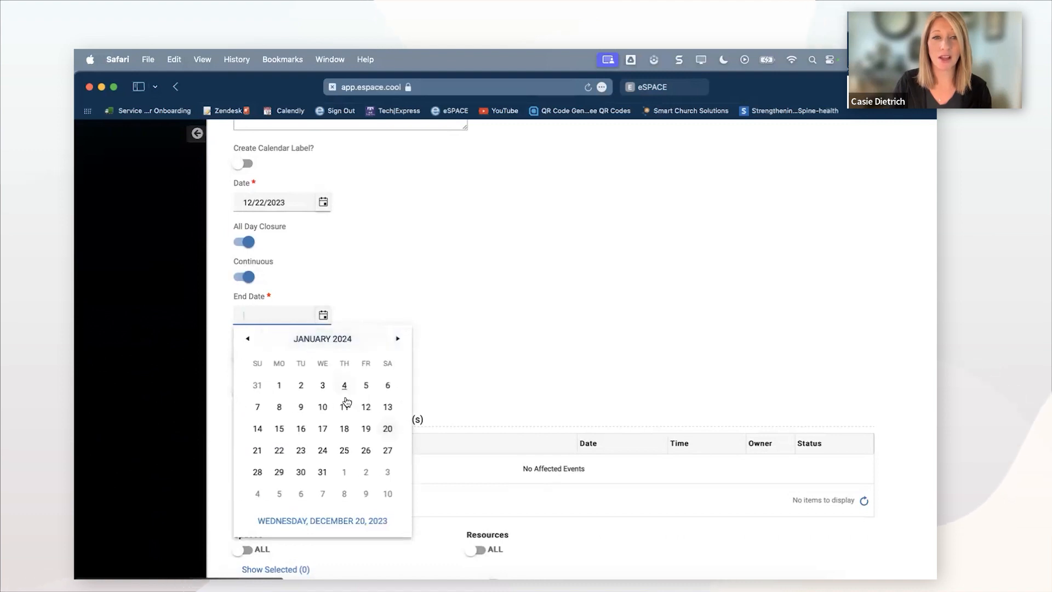
left_click(366, 386)
- Leave setup and teardown prevention off and select the MAC - Auditorium within MAC - Multi-Use Spaces as the closed space
scroll(587, 321, "down", 3)
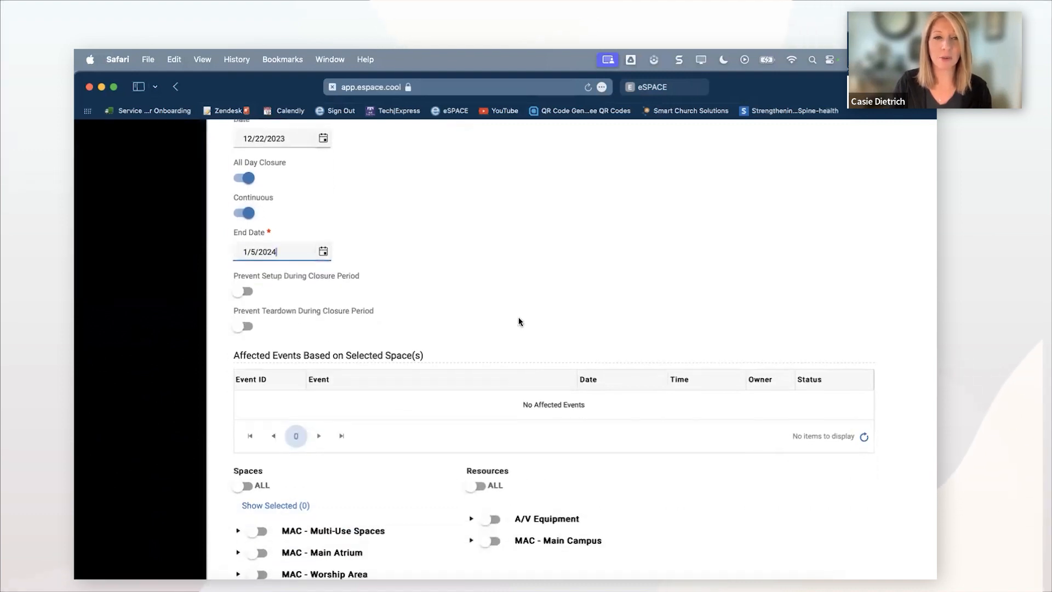
scroll(336, 313, "down", 4)
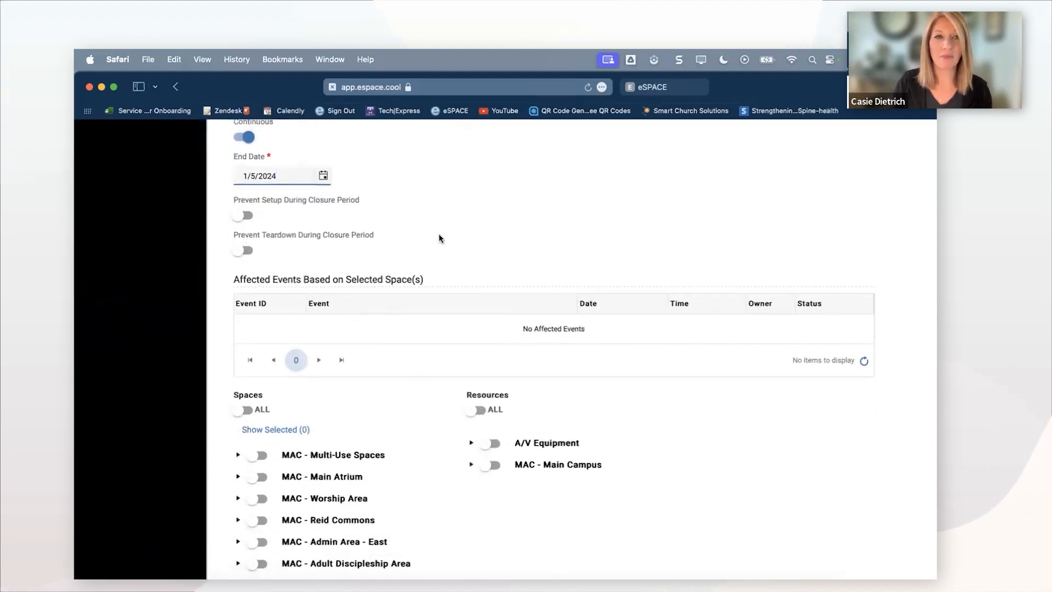
left_click(245, 250)
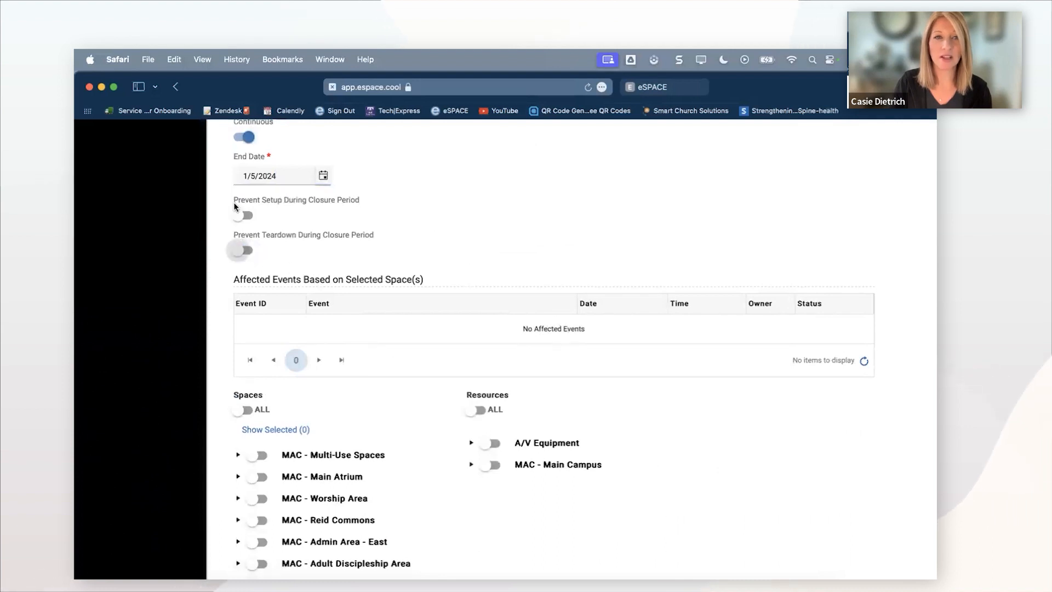
scroll(416, 251, "down", 6)
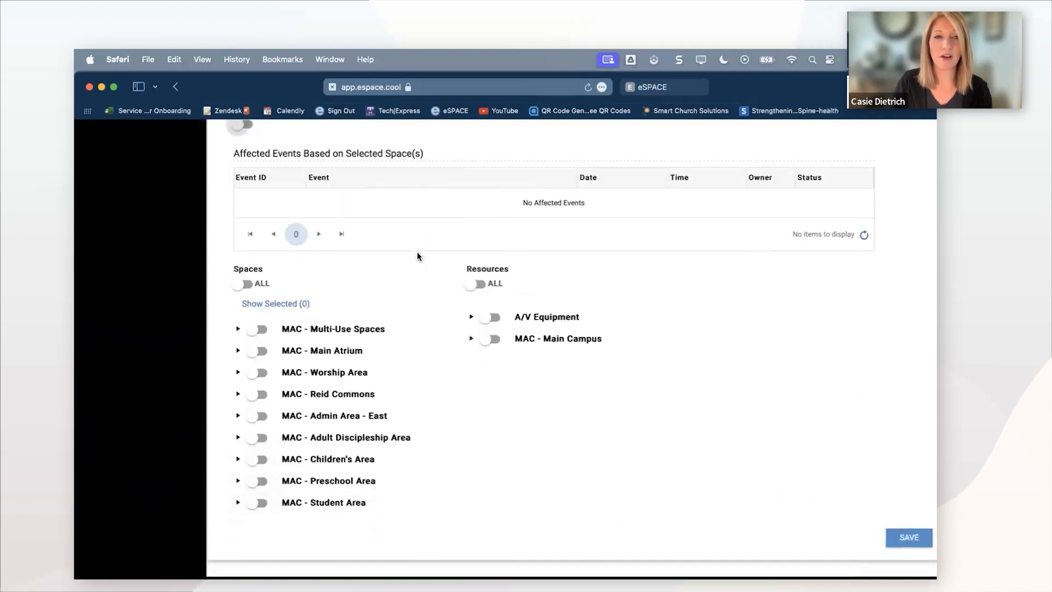
left_click(238, 322)
left_click(267, 344)
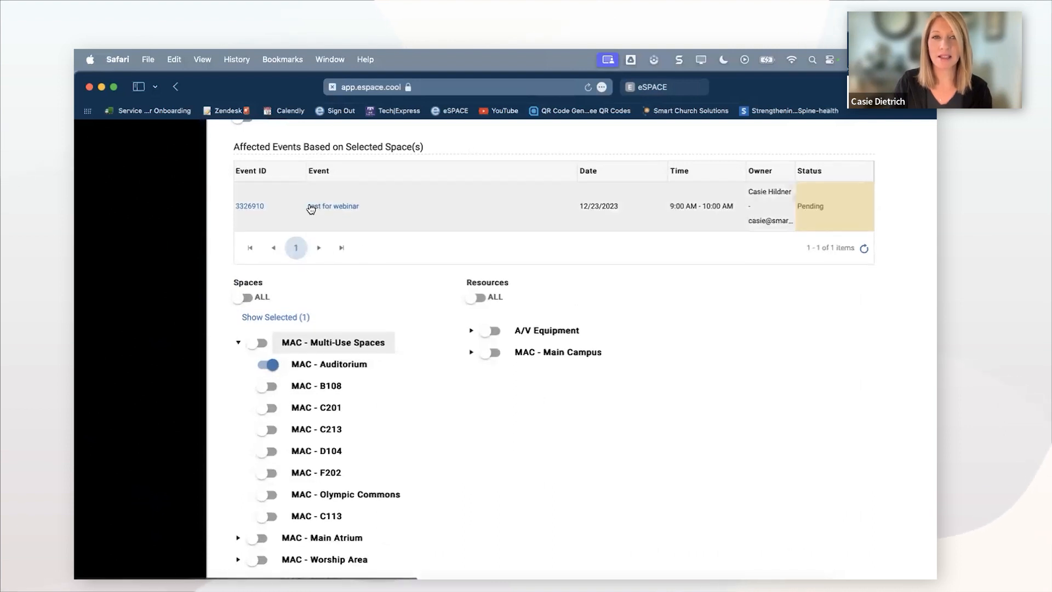
- Review the closure form's affected events, selected spaces and resources, and date settings
scroll(406, 241, "up", 5)
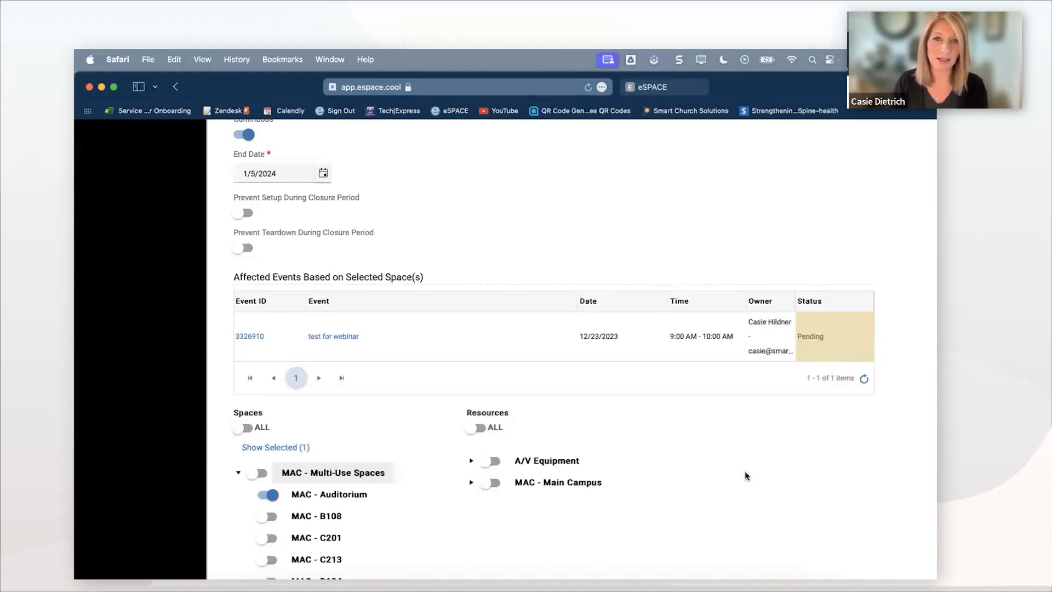
scroll(745, 474, "down", 1)
scroll(745, 474, "down", 8)
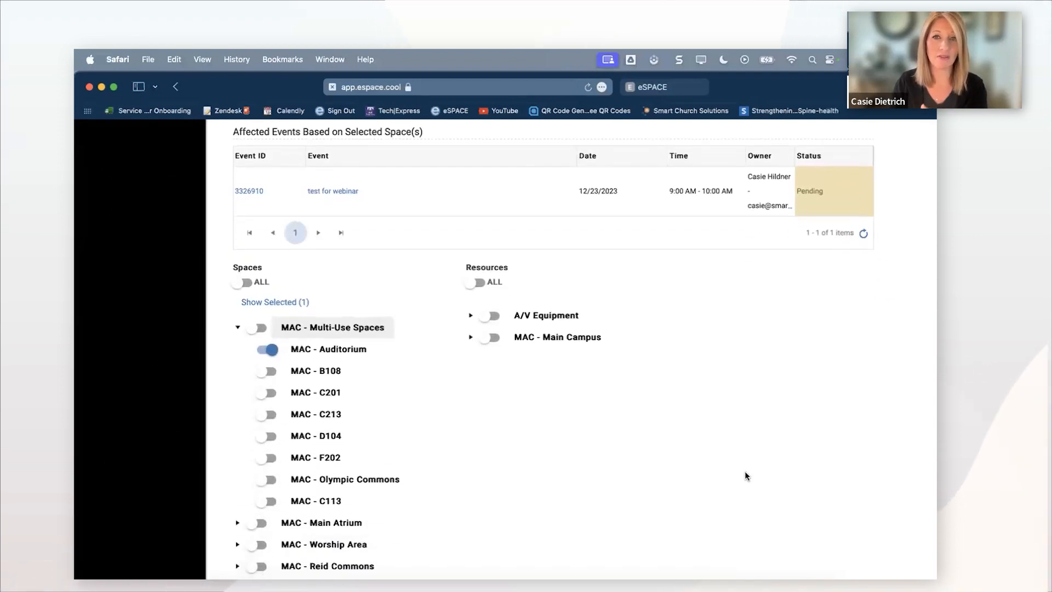
scroll(746, 475, "down", 3)
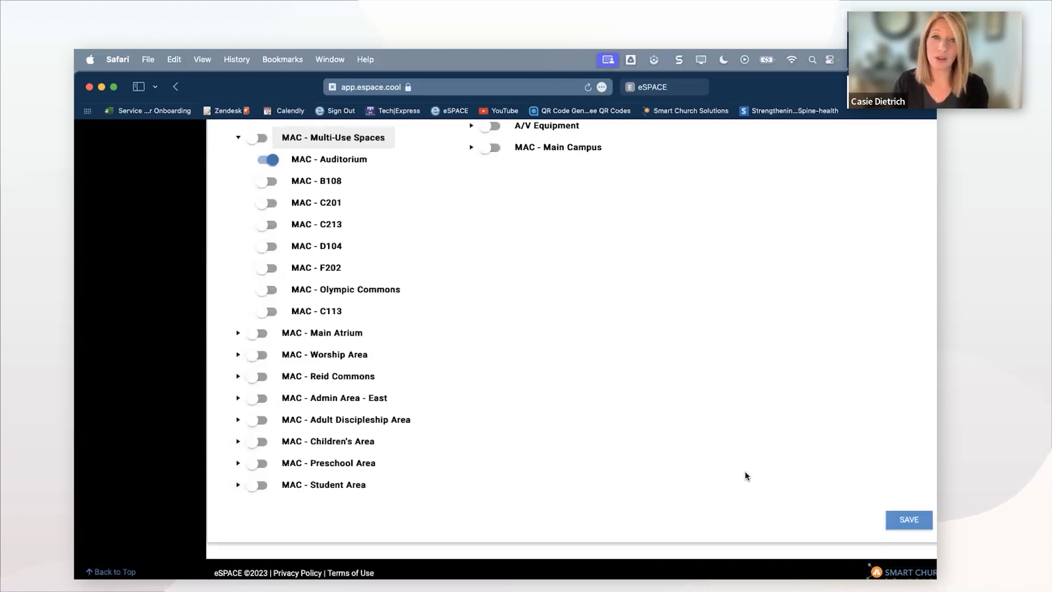
scroll(745, 472, "up", 1)
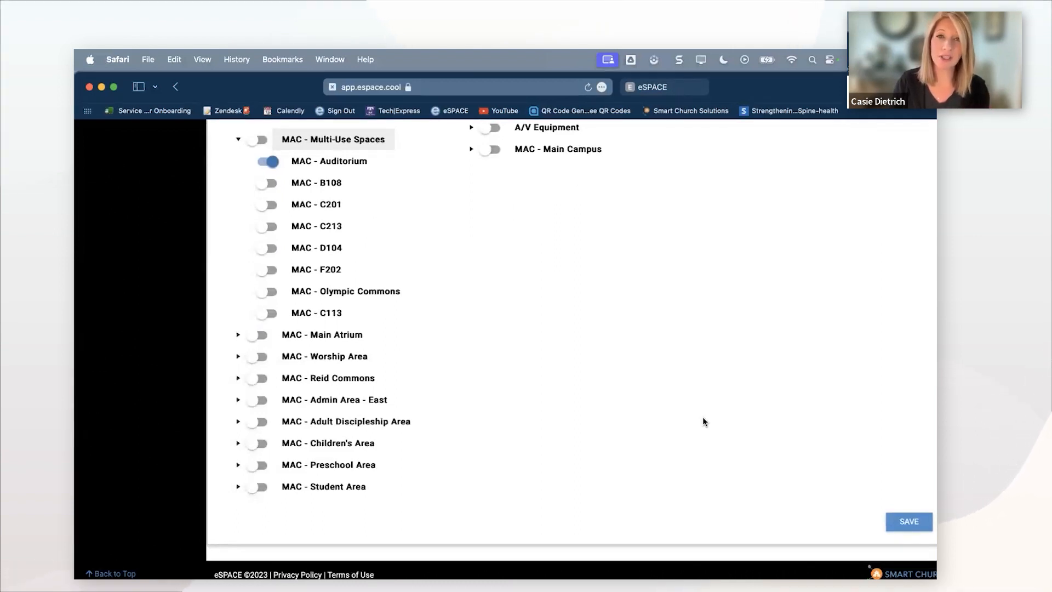
scroll(703, 417, "up", 3)
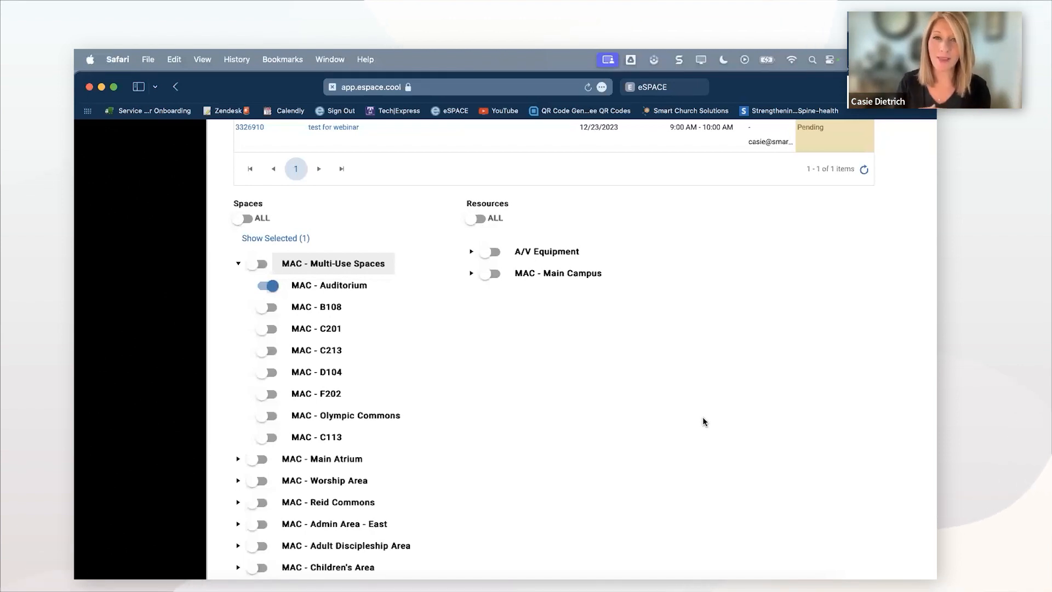
scroll(703, 417, "up", 8)
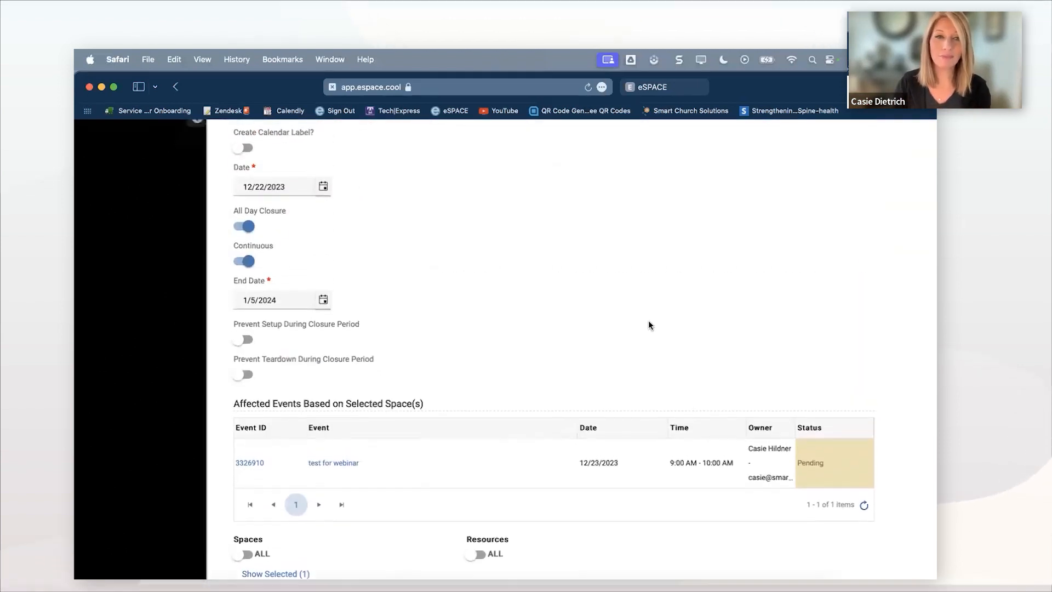
scroll(634, 321, "up", 8)
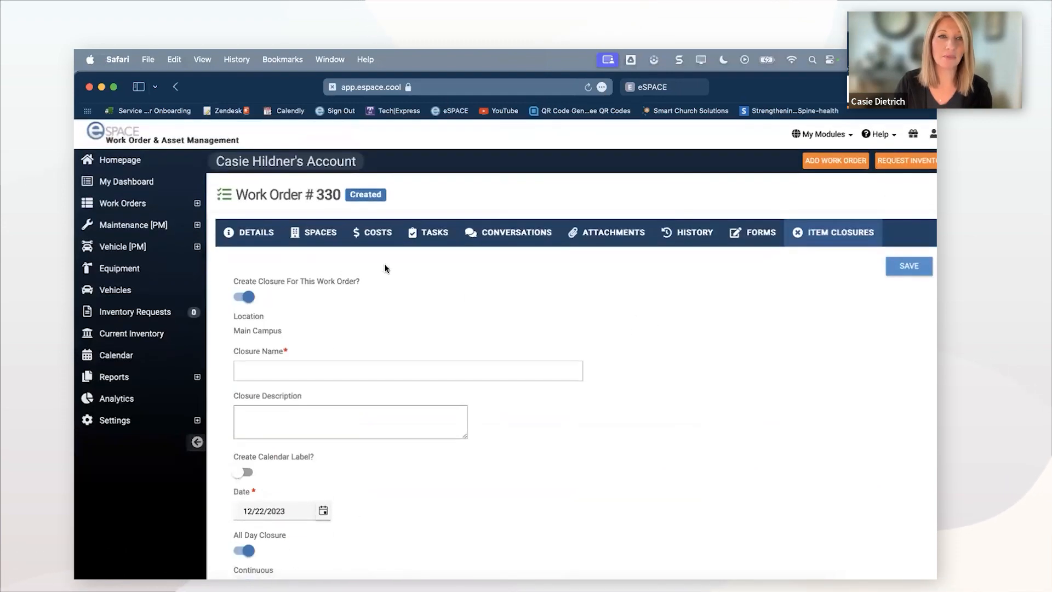